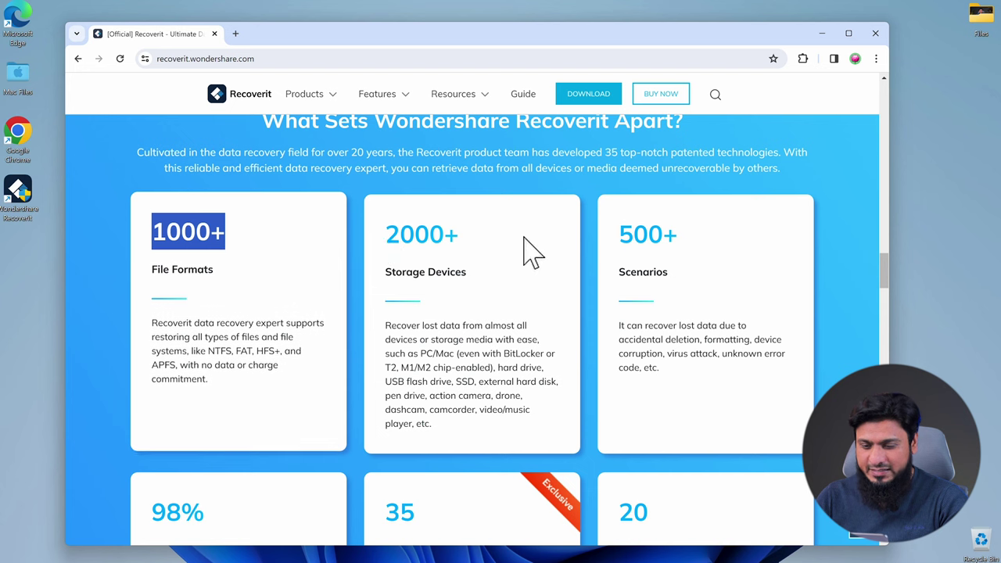
Review the Recoverit product page down to its free-trial offers and install Recoverit in C:\Program Files\
scroll(554, 286, down, 9)
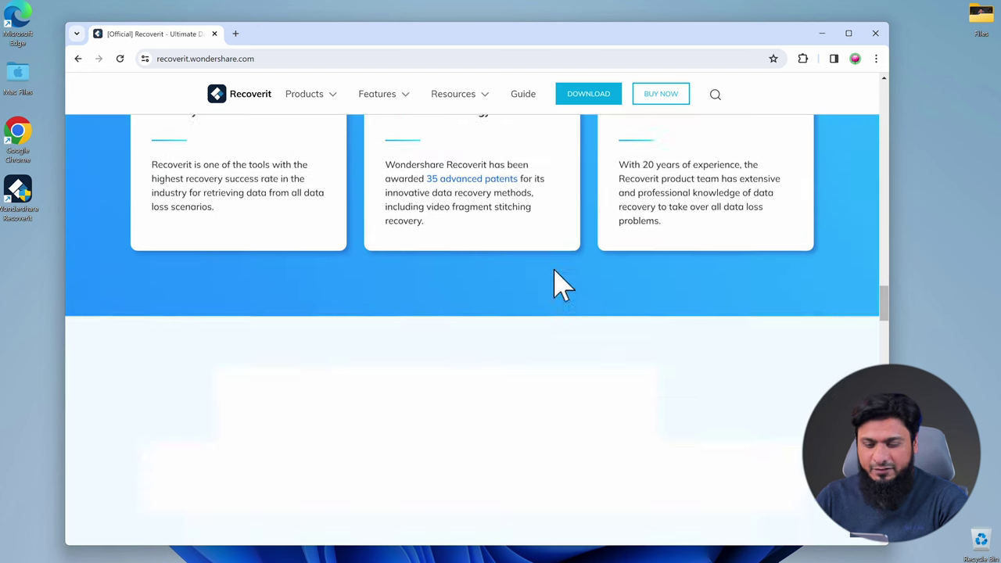
scroll(565, 286, down, 6)
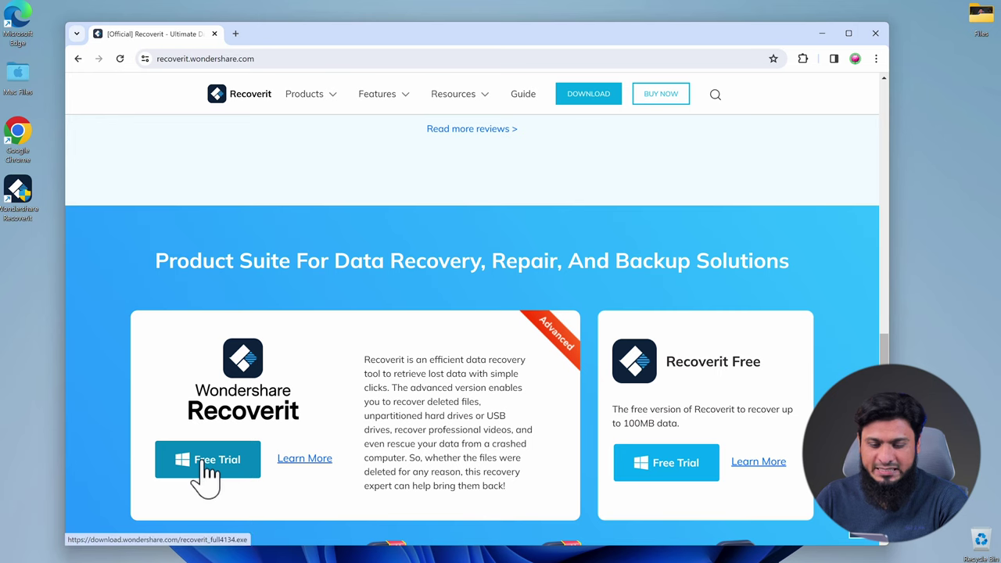
click(822, 33)
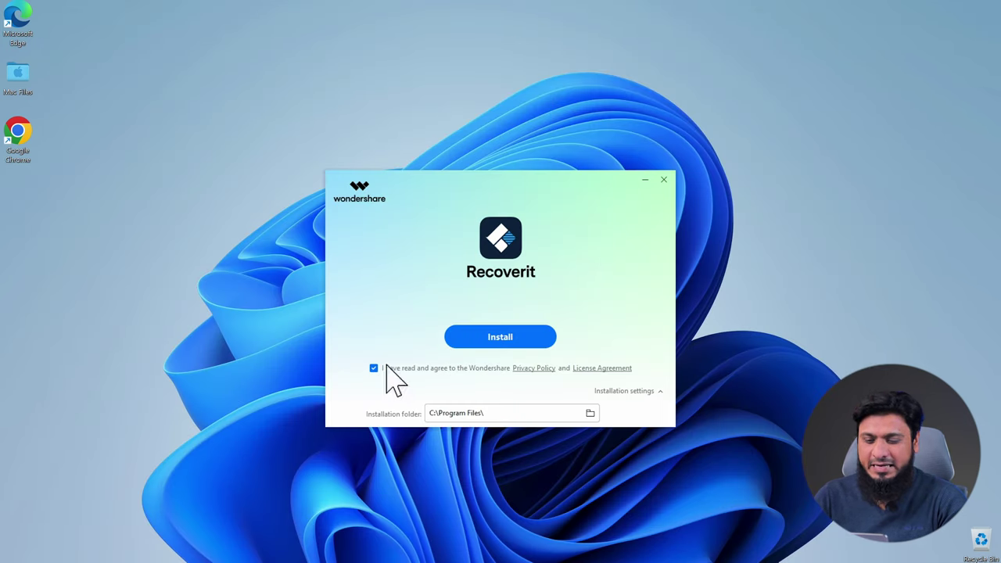
click(508, 341)
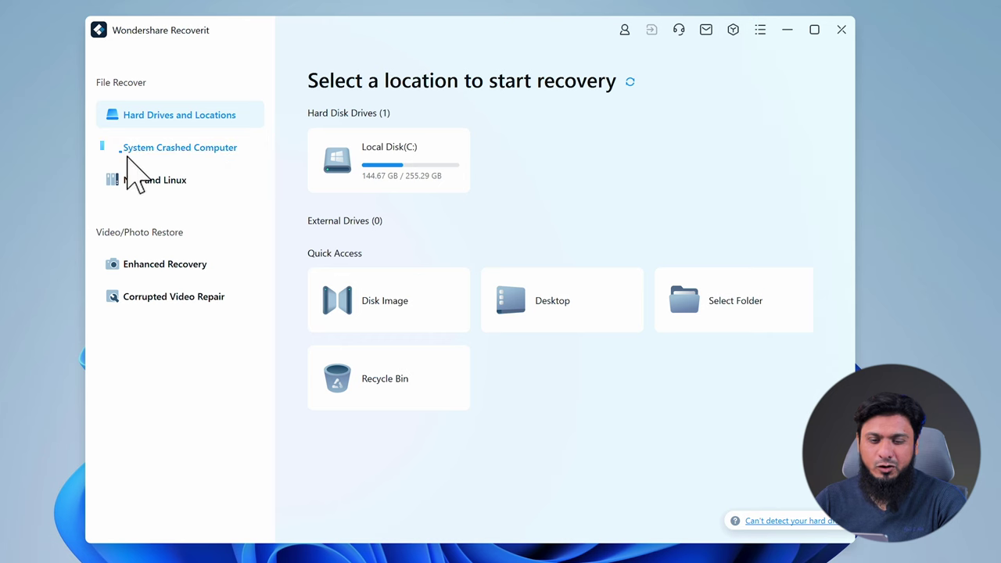
Look through the System Crashed Computer, NAS and Linux, and Corrupted Video Repair modes, ending in Enhanced Recovery
click(180, 149)
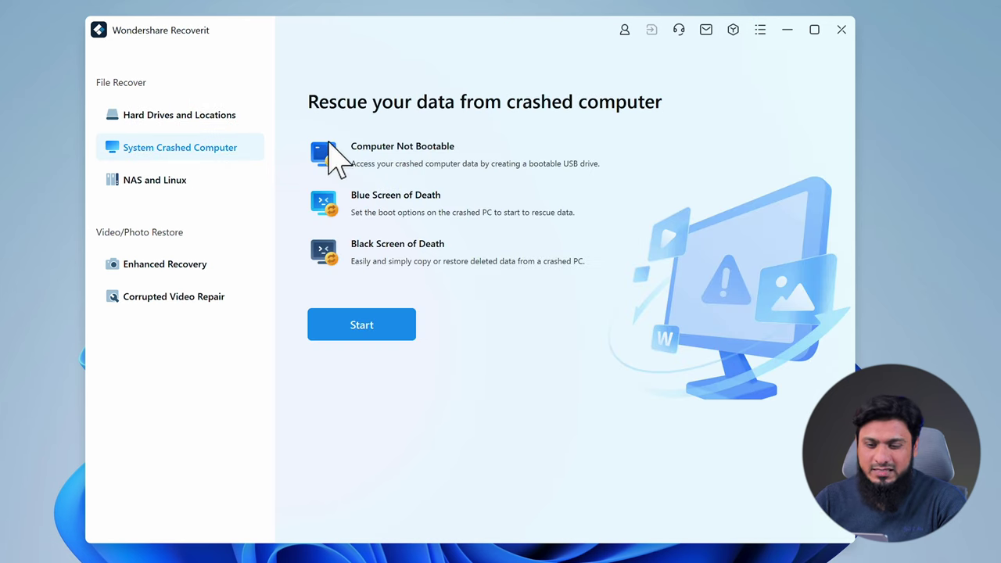
click(156, 181)
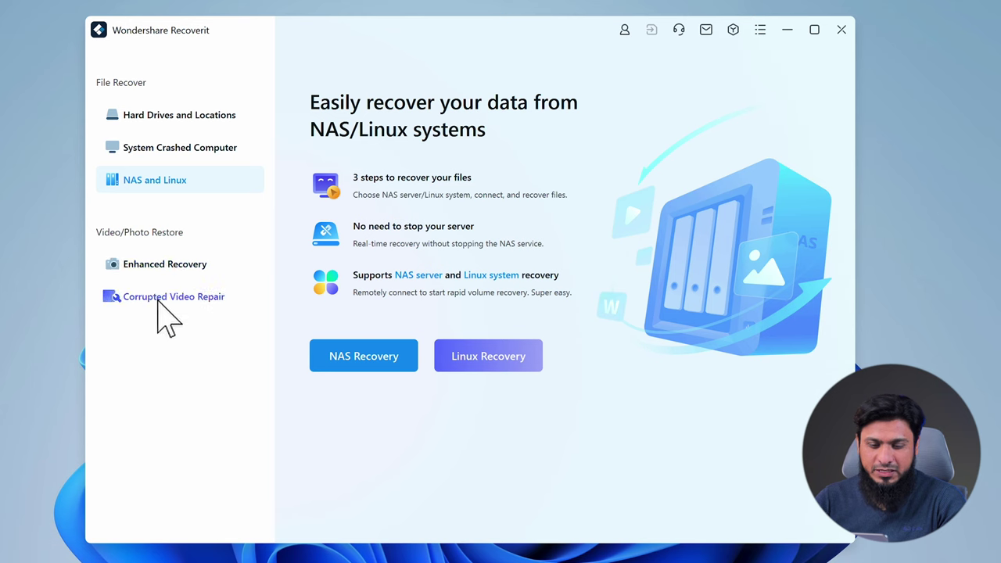
click(167, 266)
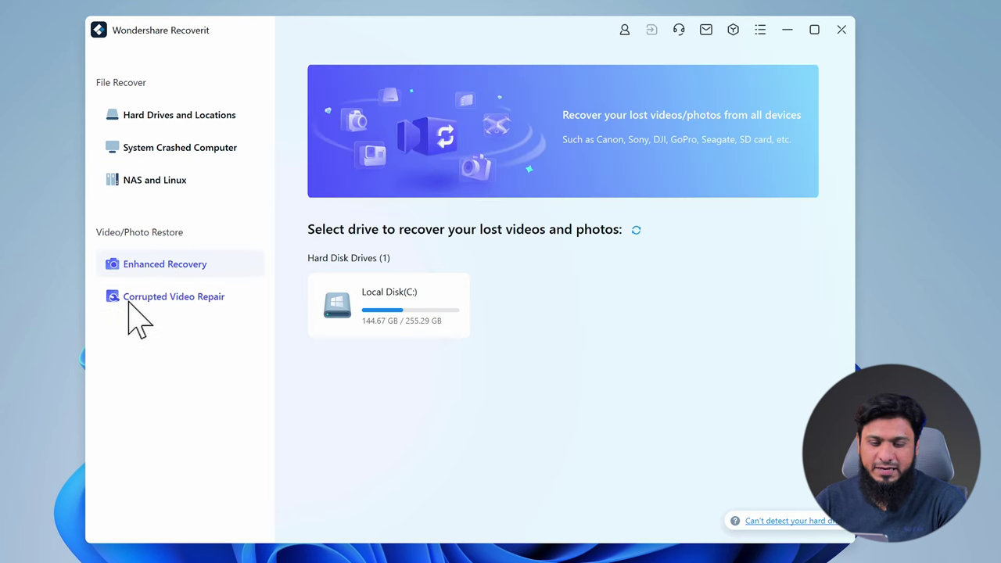
click(174, 297)
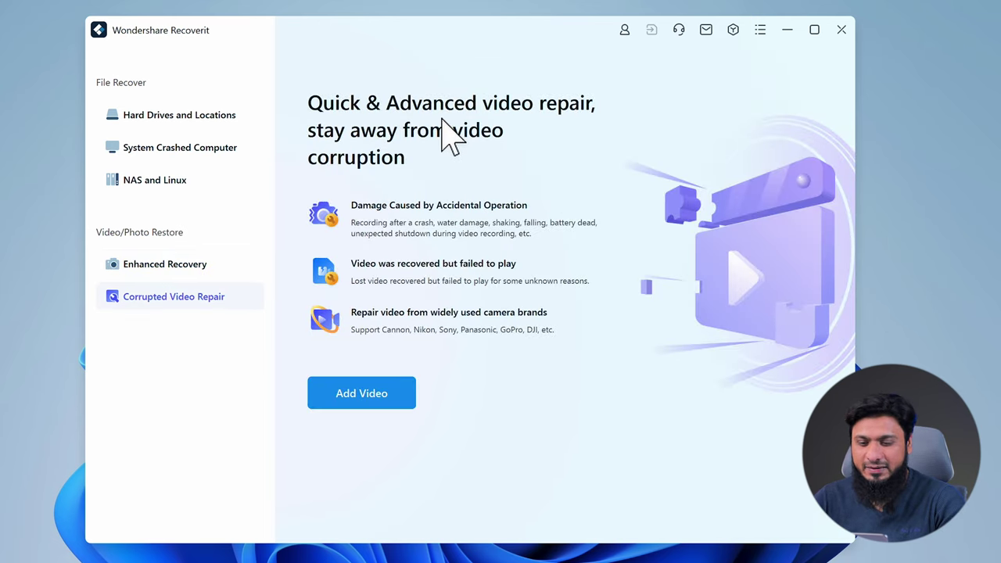
click(165, 266)
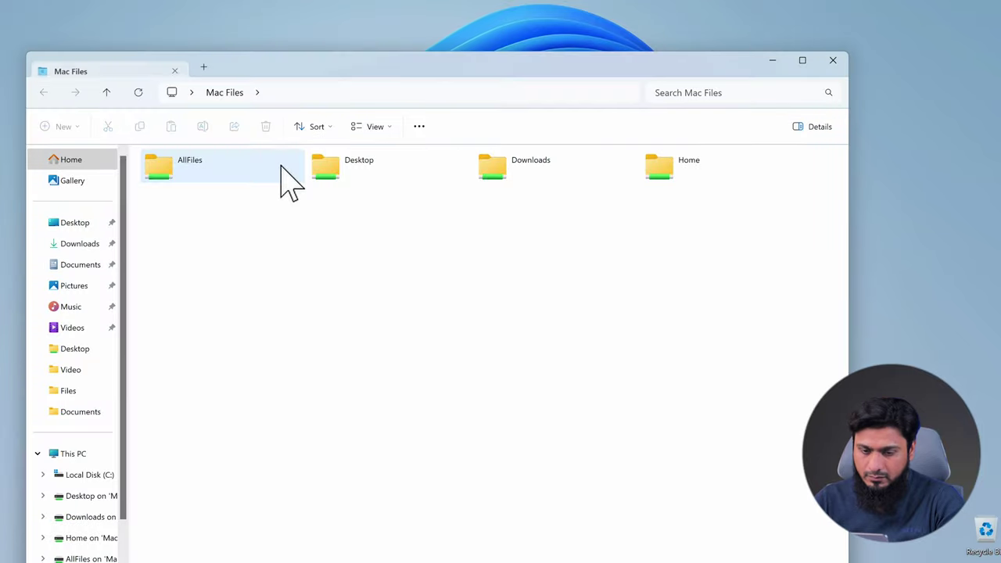
Switch to File Explorer and open the SD Card (E:) drive from This PC
click(73, 454)
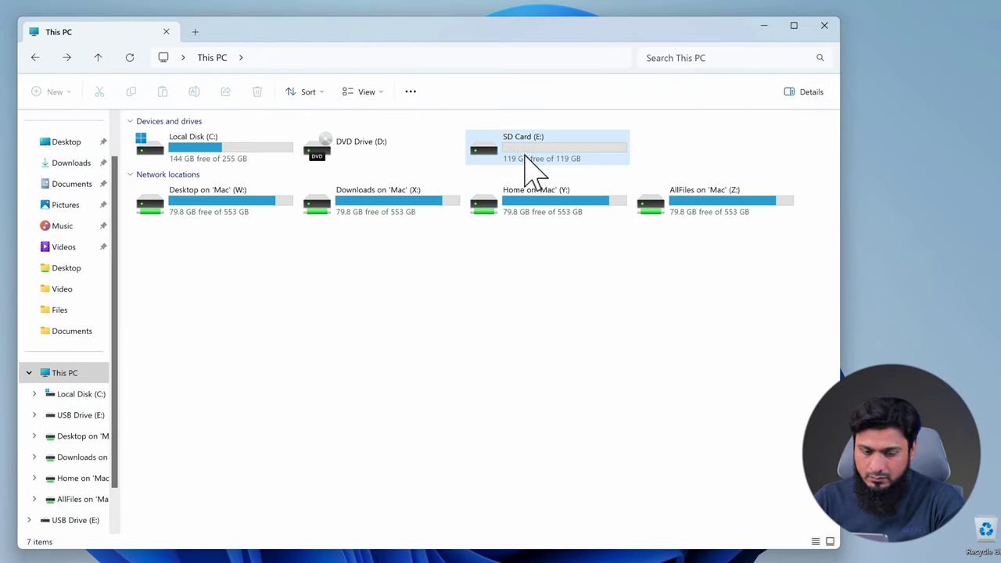
click(531, 168)
double_click(532, 168)
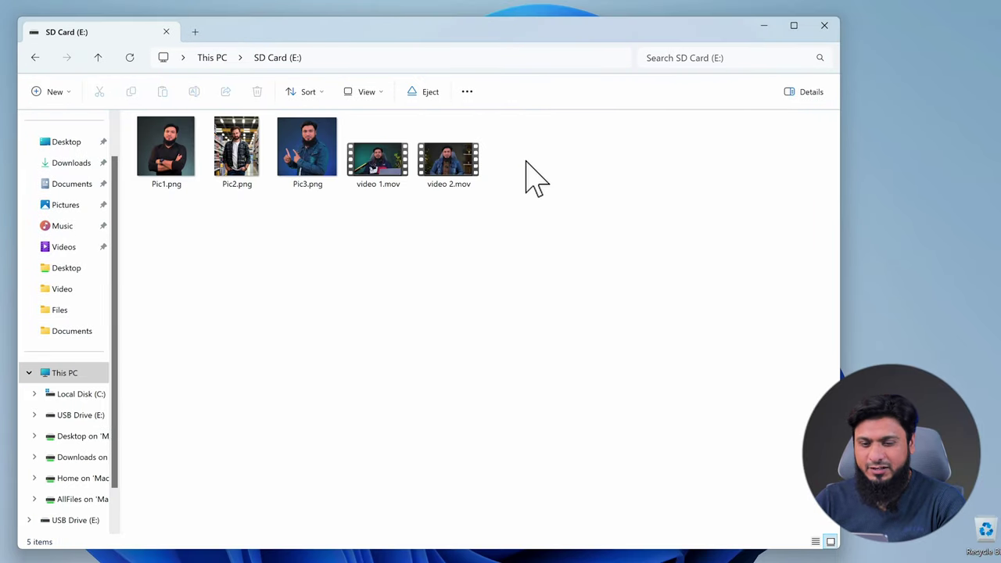
View the SD card's pictures and videos from Pic1.png through video 2.mov and close the viewer
double_click(165, 149)
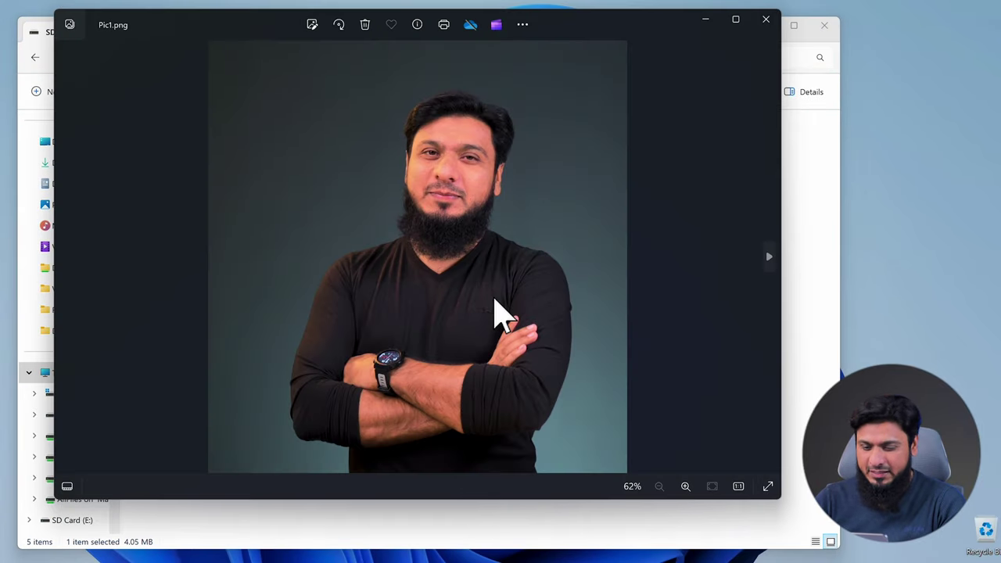
key(Right)
key(Right)
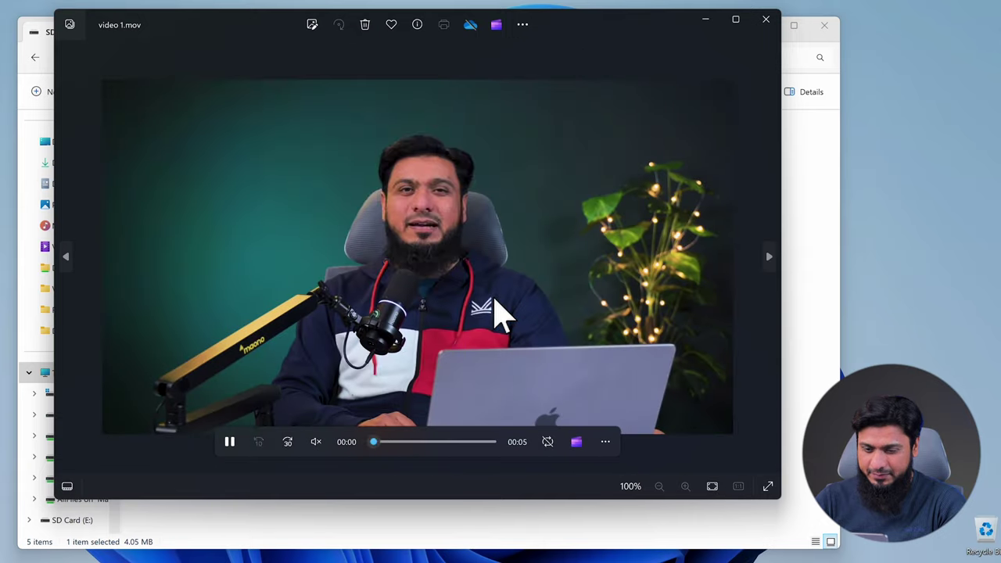
key(Right)
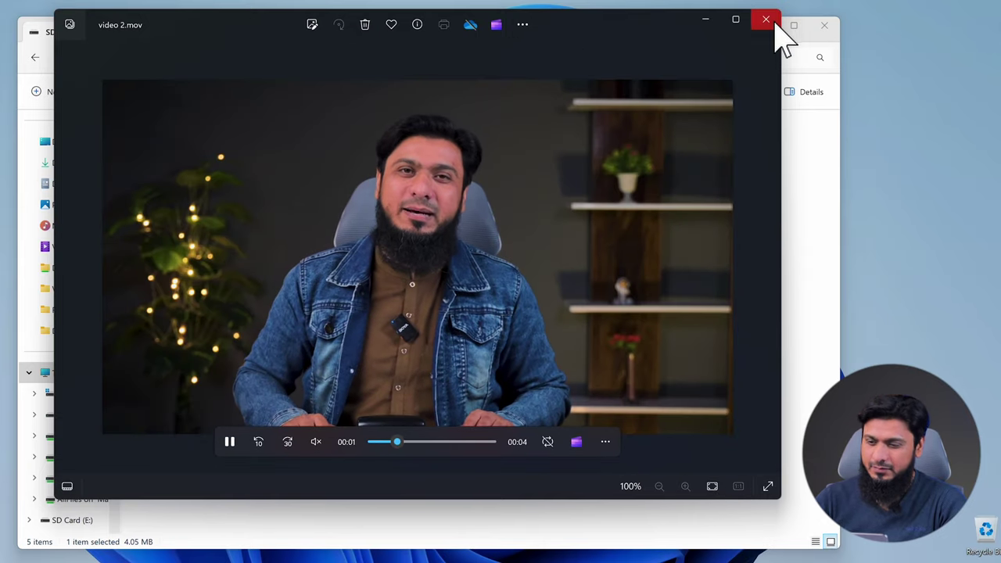
click(765, 18)
Delete all three pictures and both videos from the SD card and empty the Recycle Bin
drag(493, 208, 187, 162)
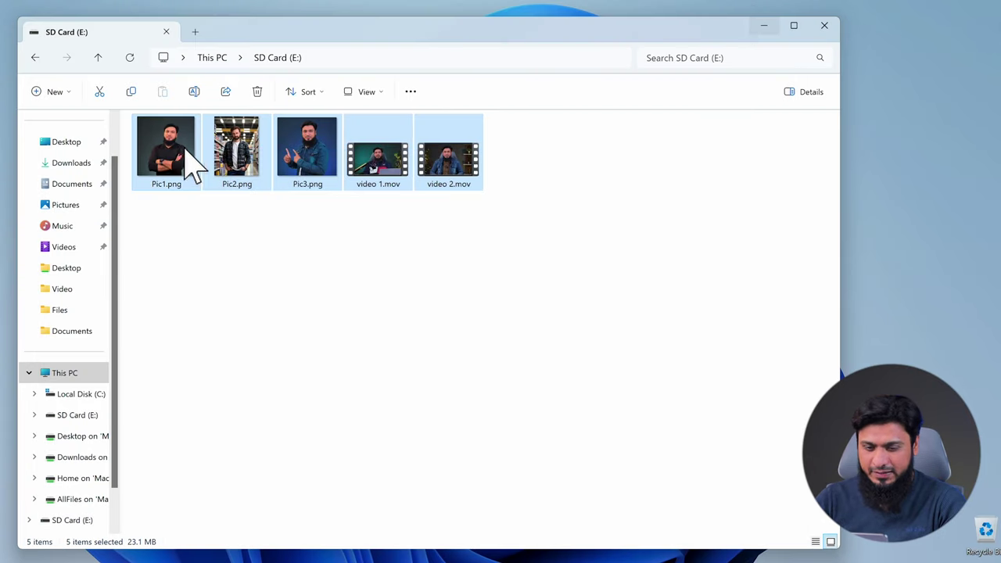
right_click(179, 163)
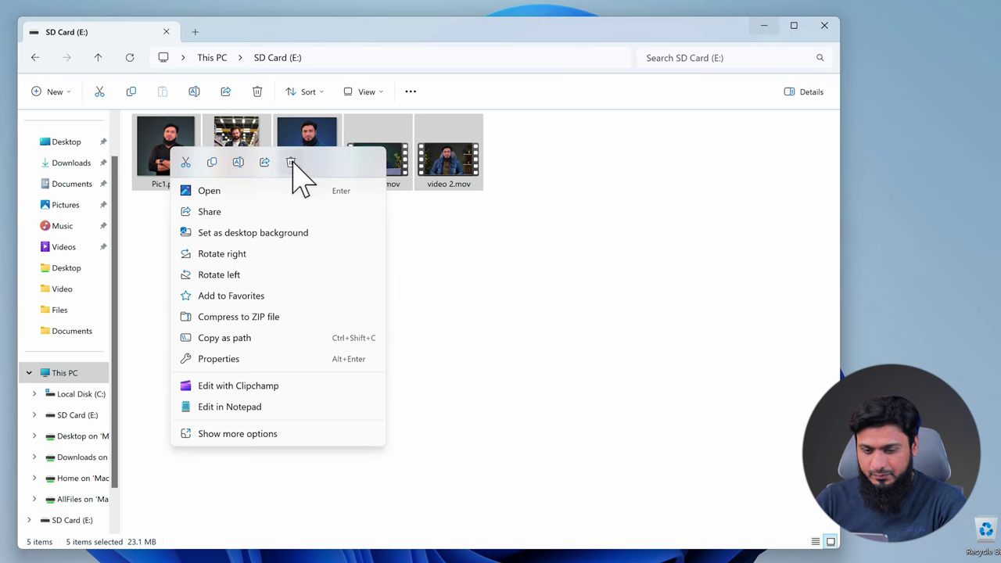
click(291, 160)
click(494, 278)
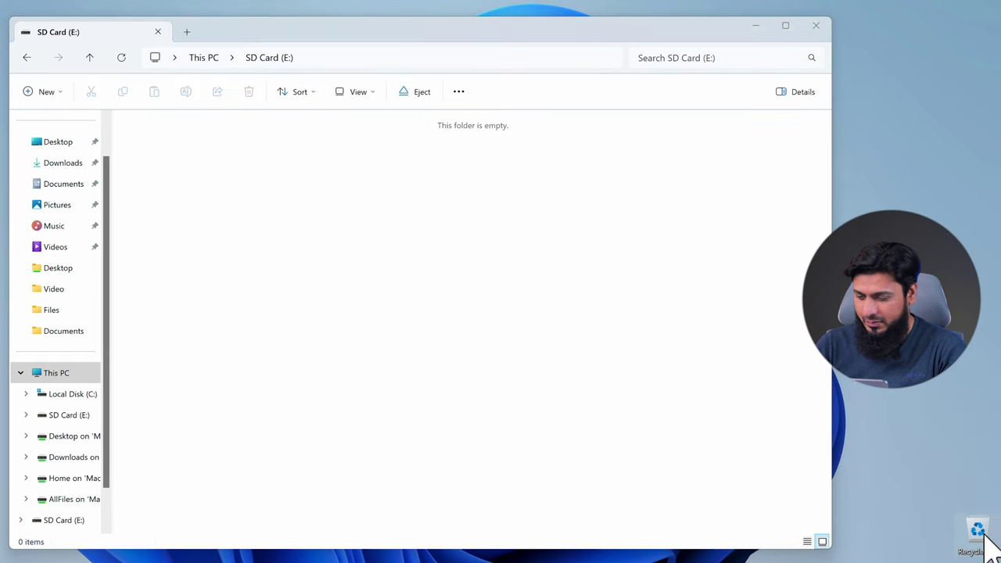
right_click(984, 531)
click(947, 380)
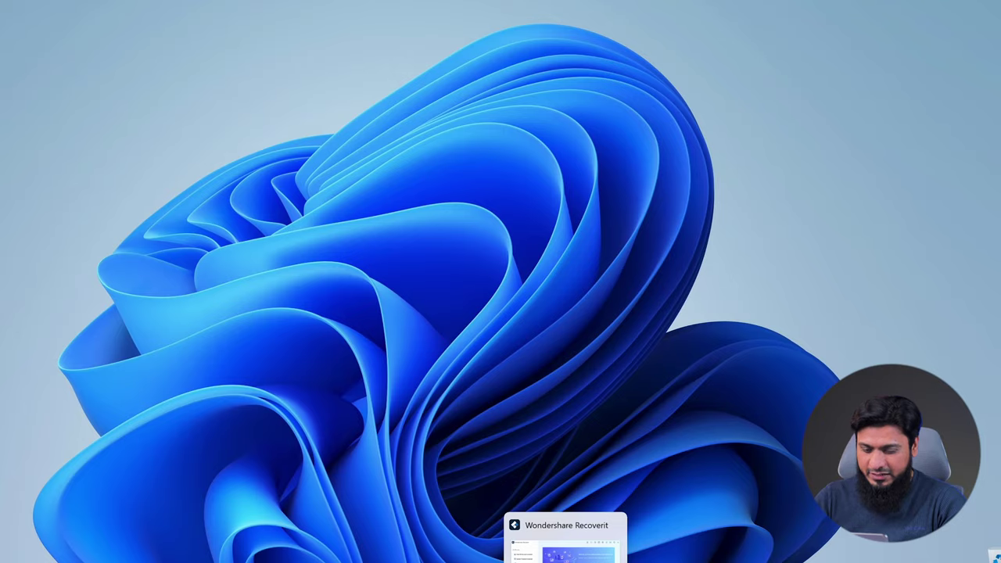
Switch to Recoverit and run an Enhanced Recovery scan of SD Card (E:) for MOV videos and photos, stopping it early
mouse_move(404, 320)
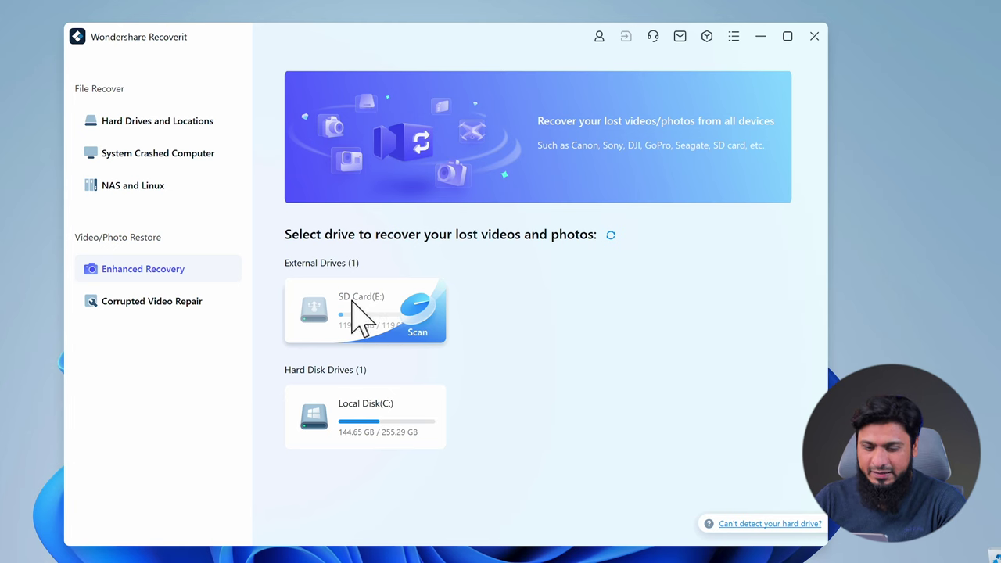
click(352, 312)
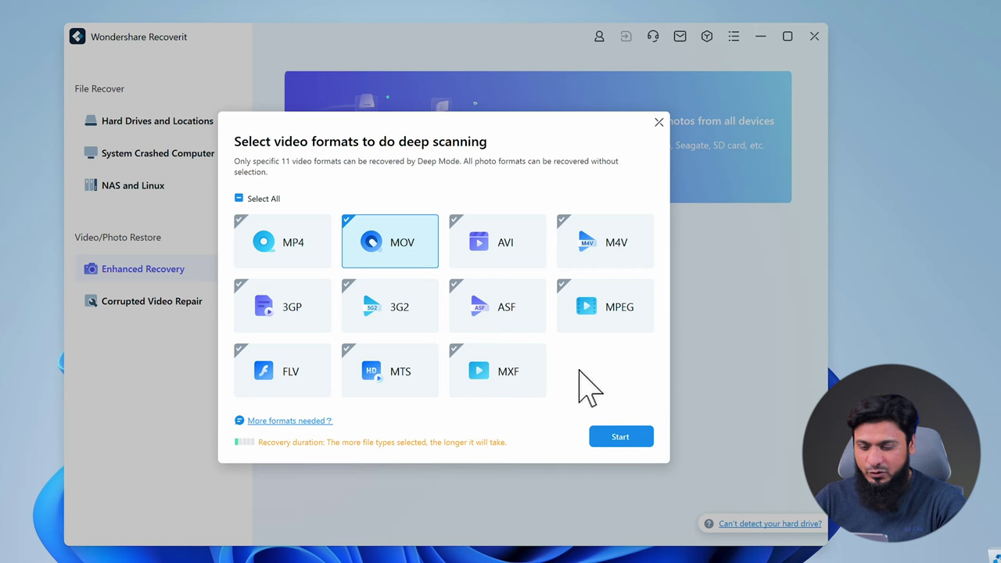
click(620, 438)
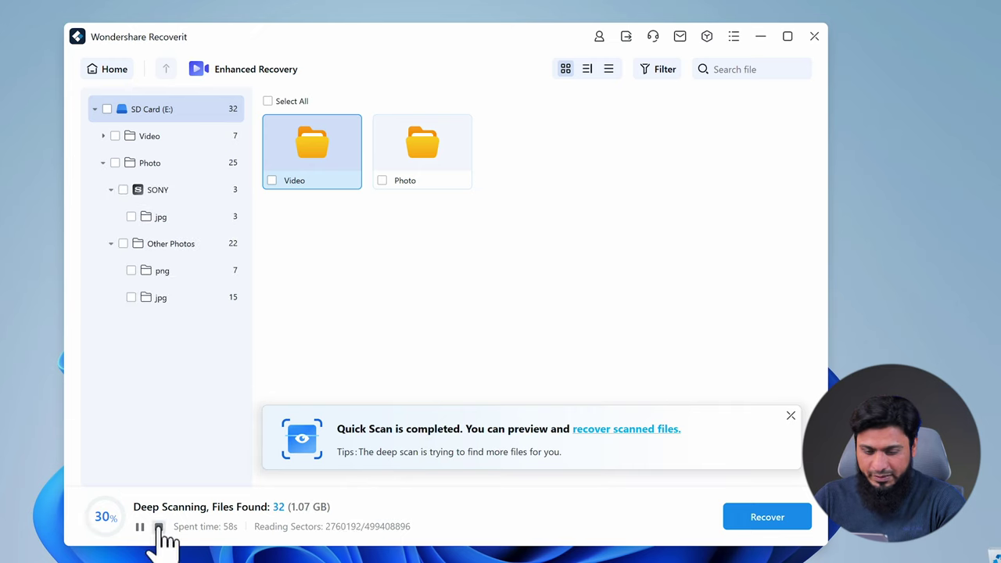
click(159, 528)
click(509, 328)
Open the png folder under Photo > Other Photos and preview Pic1.png and Pic2.png
double_click(423, 160)
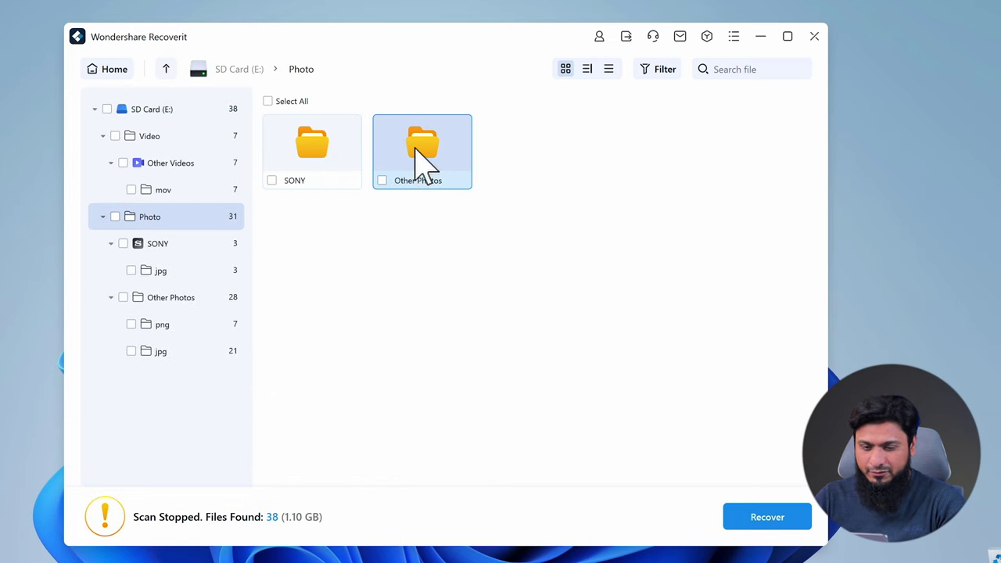
double_click(424, 157)
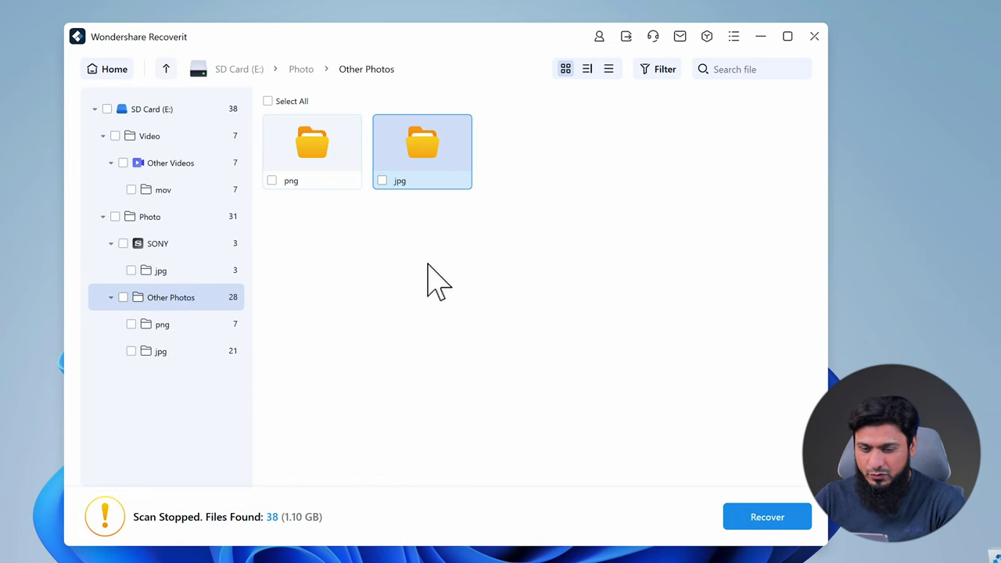
double_click(357, 171)
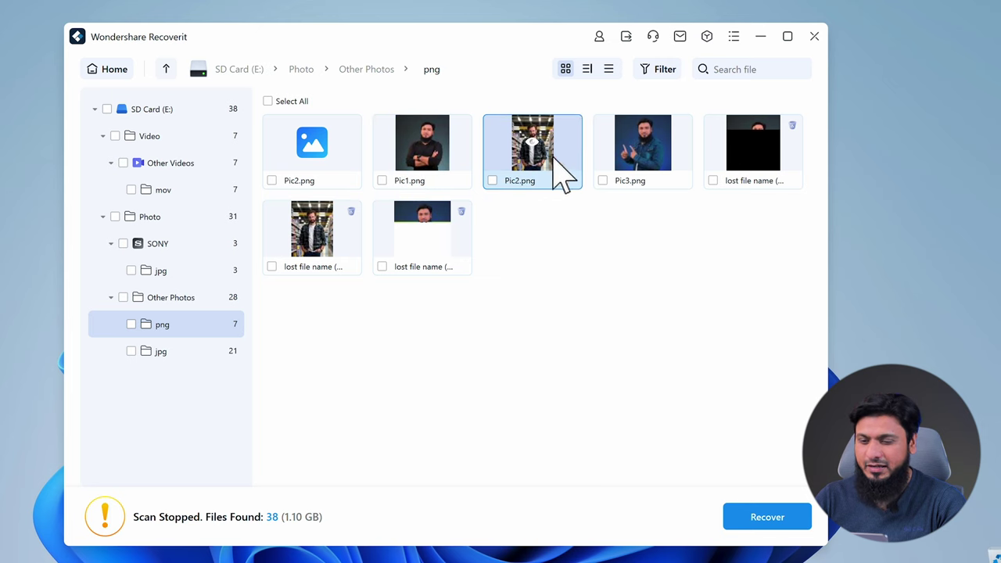
double_click(423, 146)
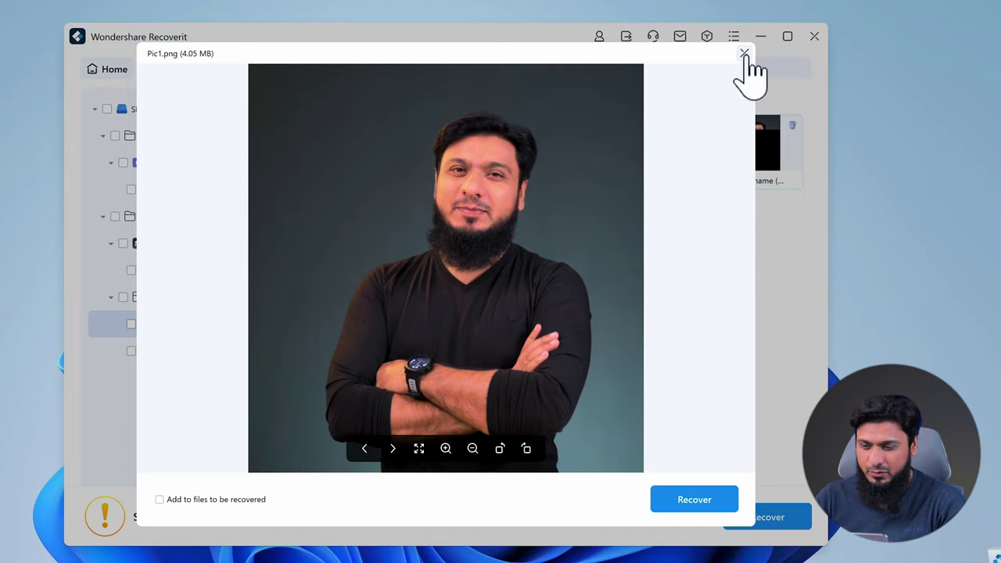
click(744, 53)
double_click(531, 153)
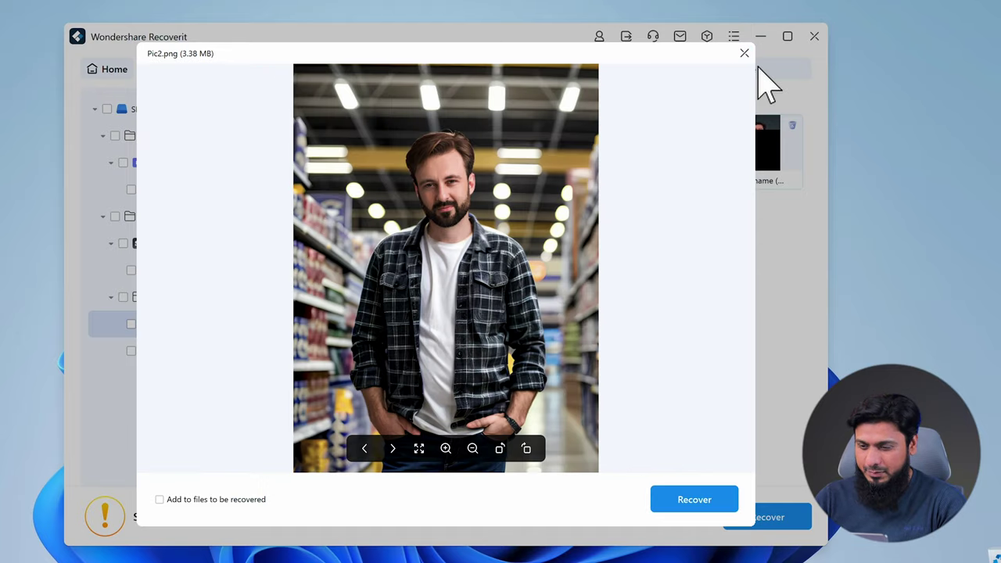
click(744, 53)
Open the mov folder under Other Videos and preview the first video 1.mov
click(186, 166)
double_click(310, 140)
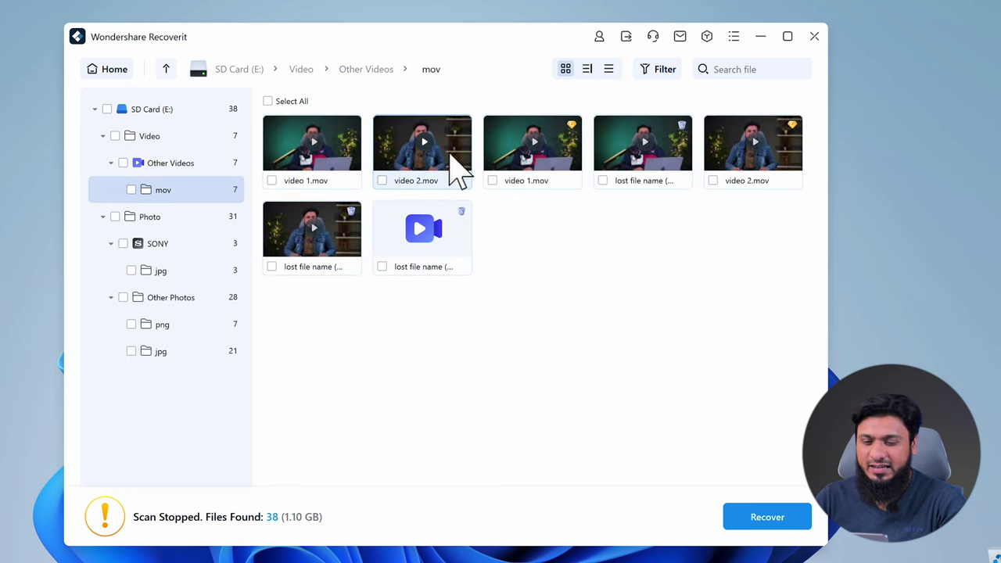
double_click(314, 149)
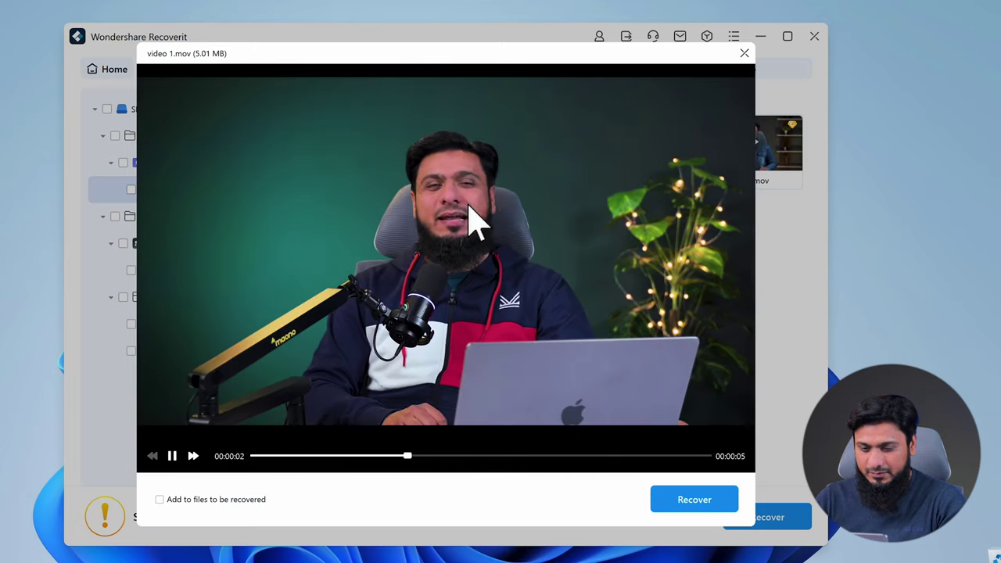
click(743, 52)
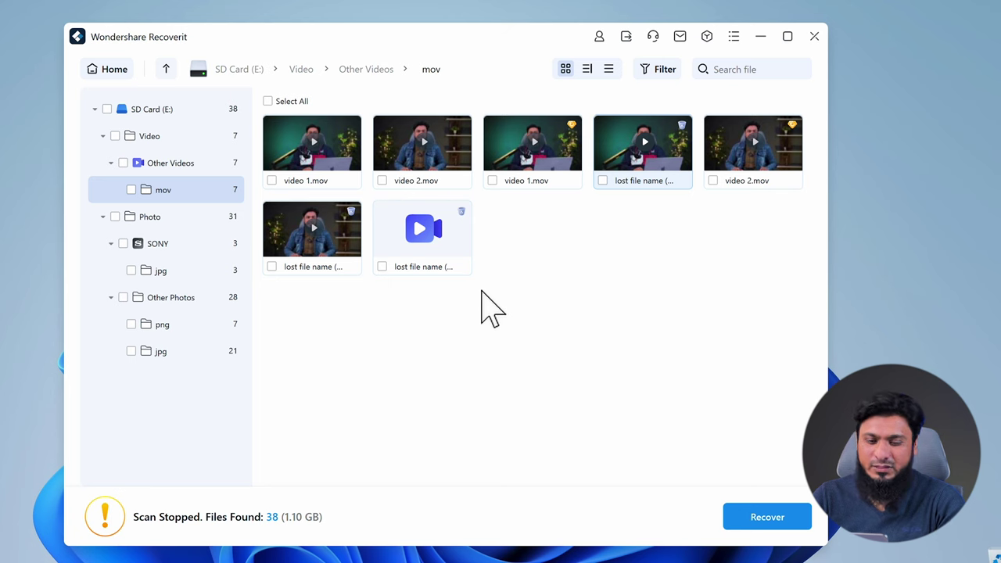
Mark the first video 1.mov and video 2.mov, plus Pic1.png, the previewed Pic2.png and Pic3.png, for recovery
click(271, 181)
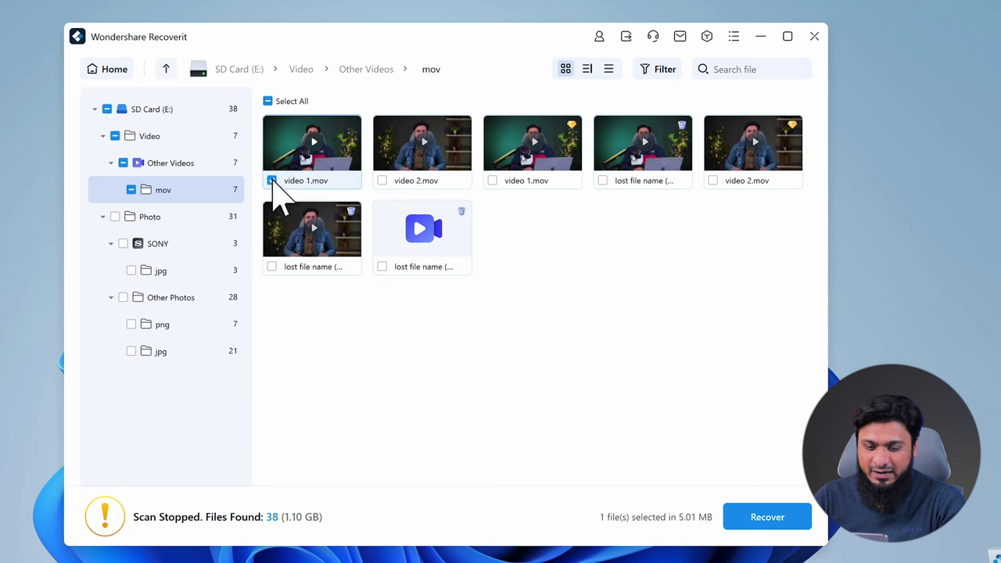
click(382, 181)
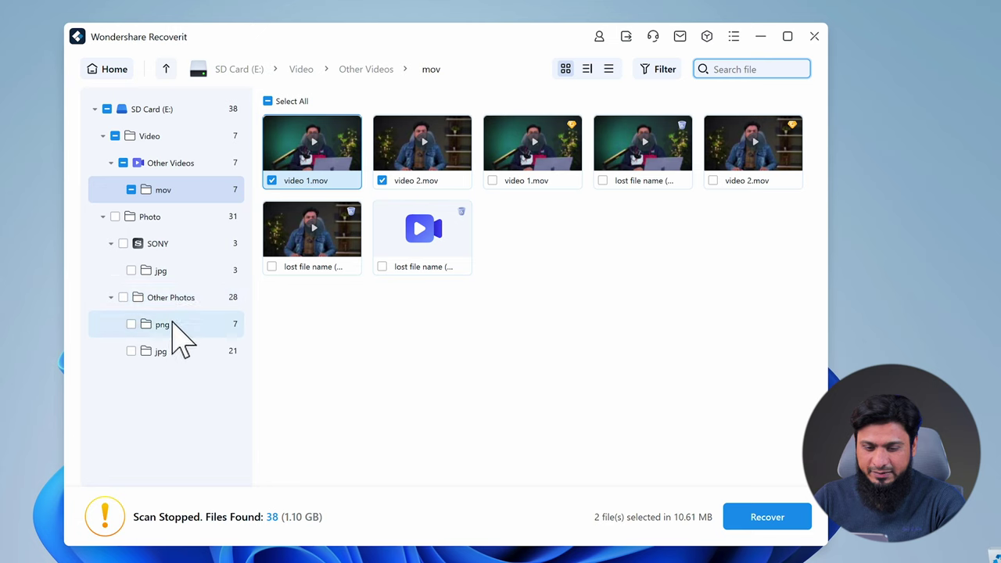
click(162, 324)
click(382, 181)
click(491, 180)
click(603, 180)
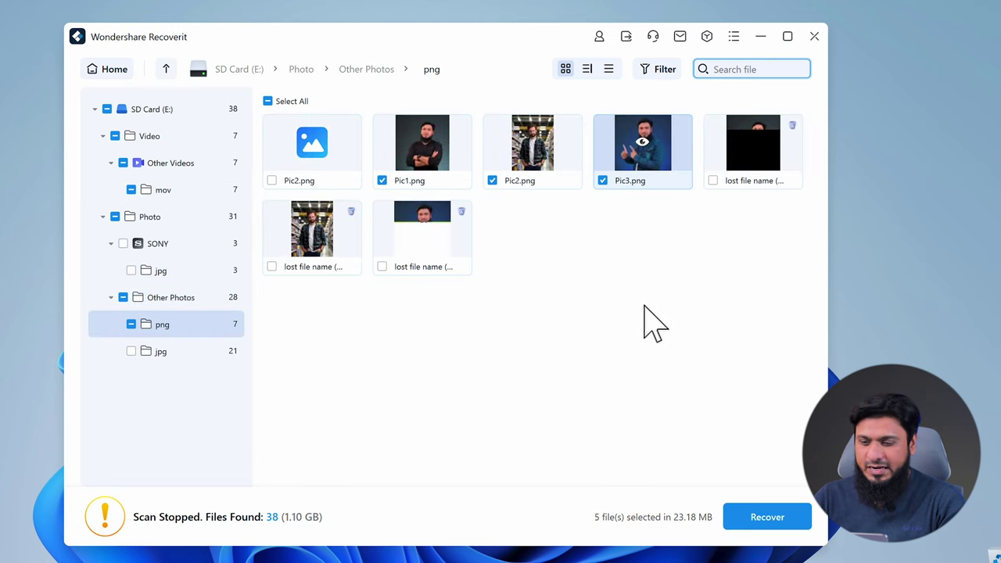
Start recovering the marked files, create a new folder on the desktop, and save them to Desktop > New folder on Local Disk (C:)
click(767, 519)
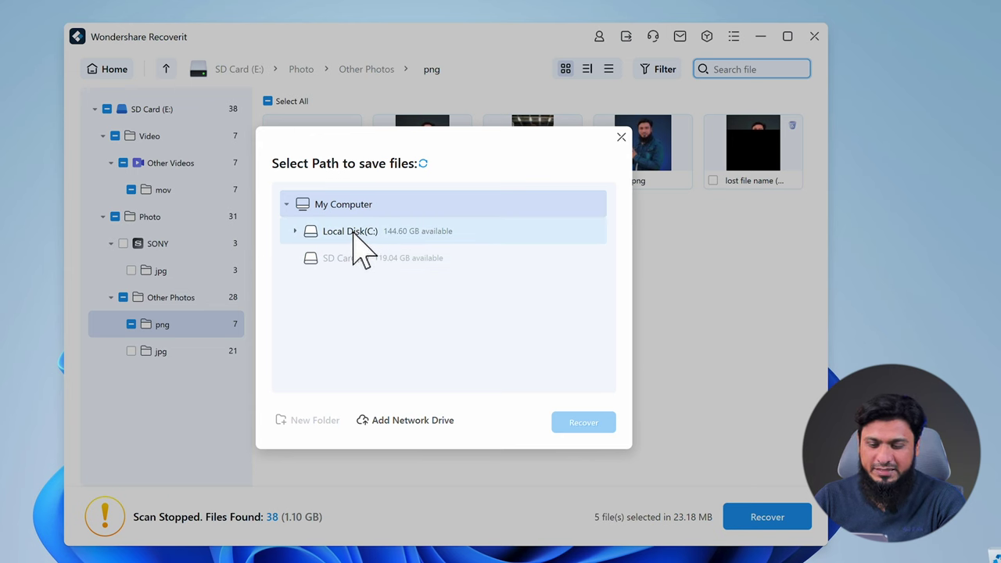
right_click(897, 227)
mouse_move(937, 311)
click(824, 314)
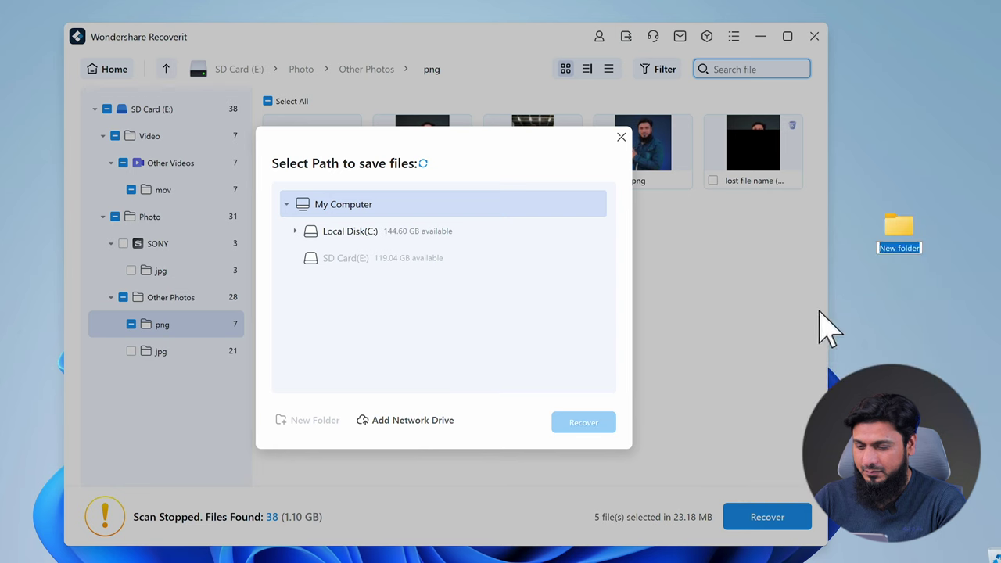
click(350, 231)
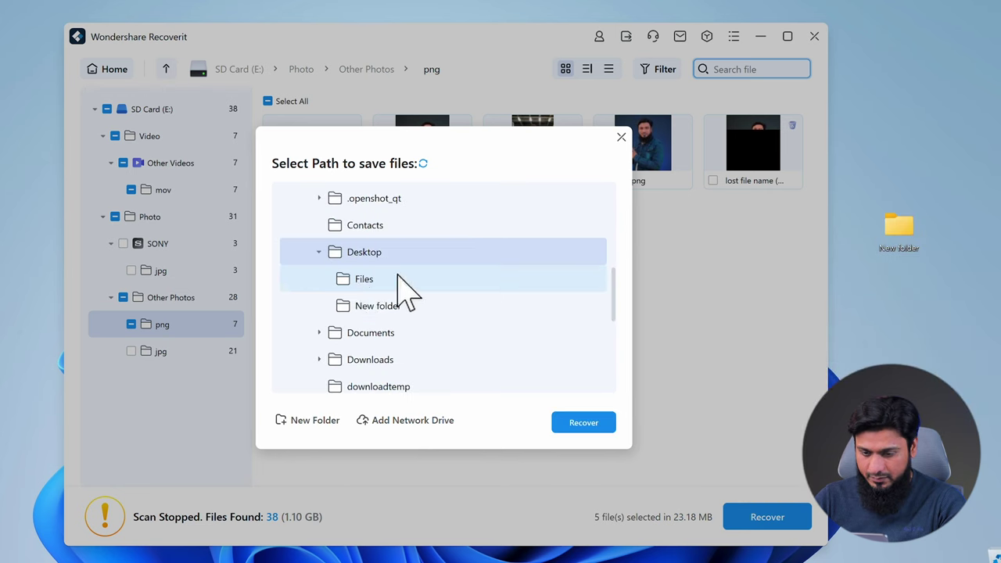
click(383, 308)
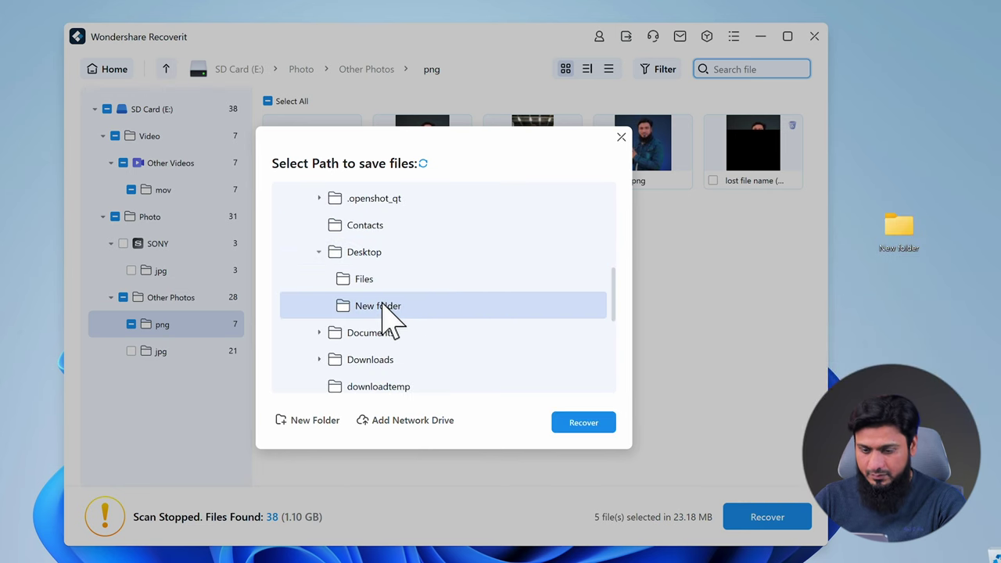
click(585, 424)
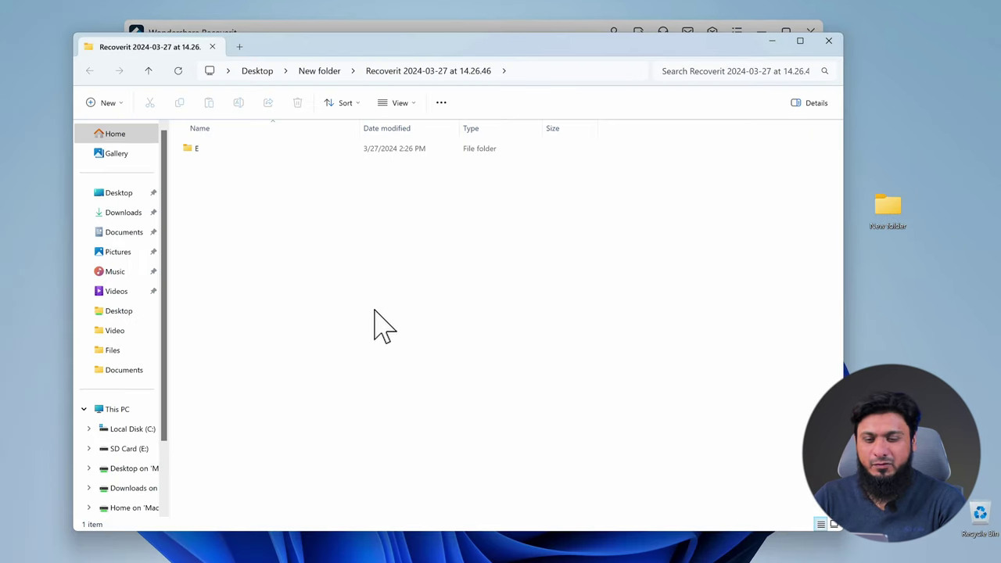
Browse the recovered files through E > Video > Other Videos > mov and play video 1.mov and video 2.mov
double_click(200, 154)
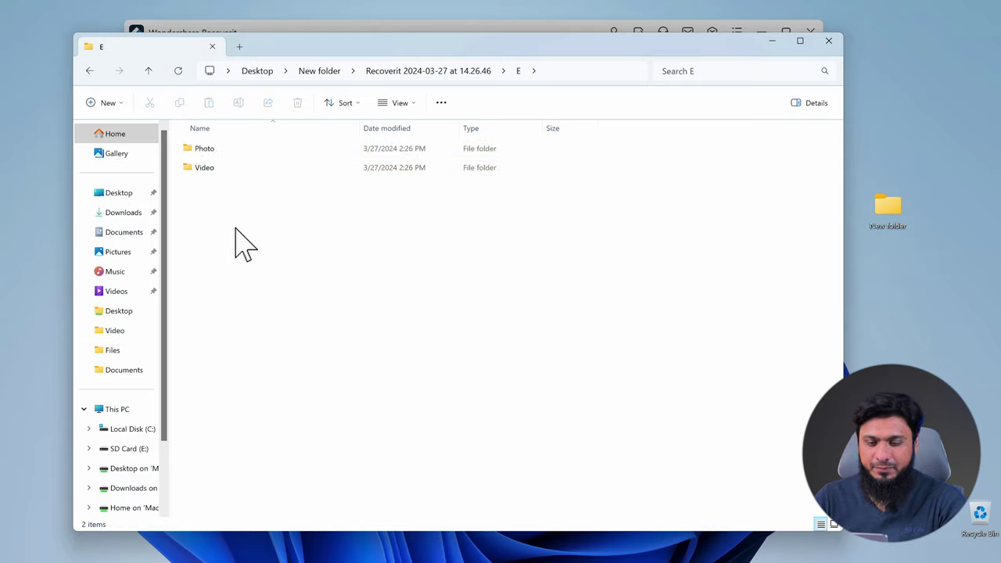
double_click(204, 168)
double_click(217, 161)
double_click(216, 164)
click(222, 176)
double_click(222, 176)
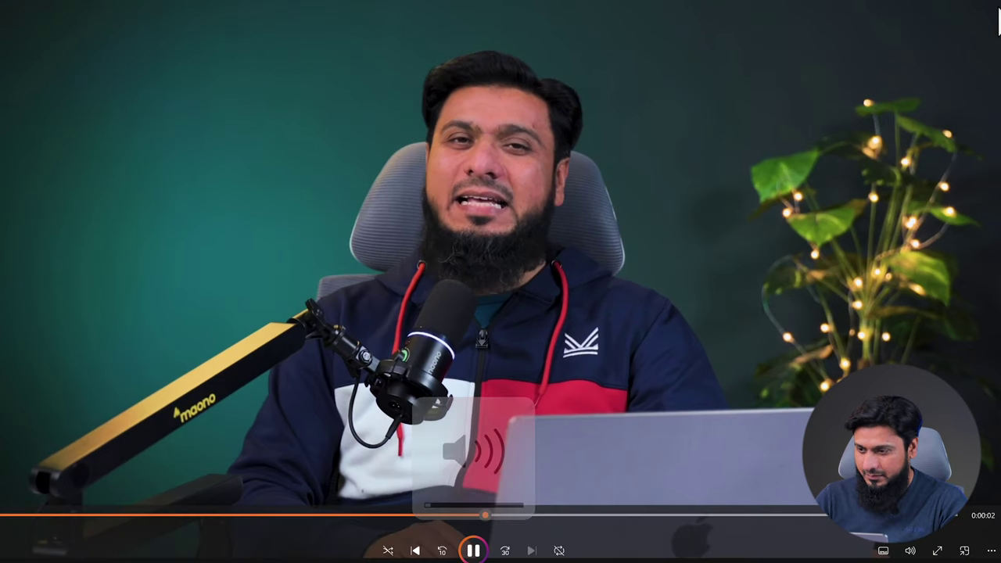
click(983, 13)
double_click(280, 173)
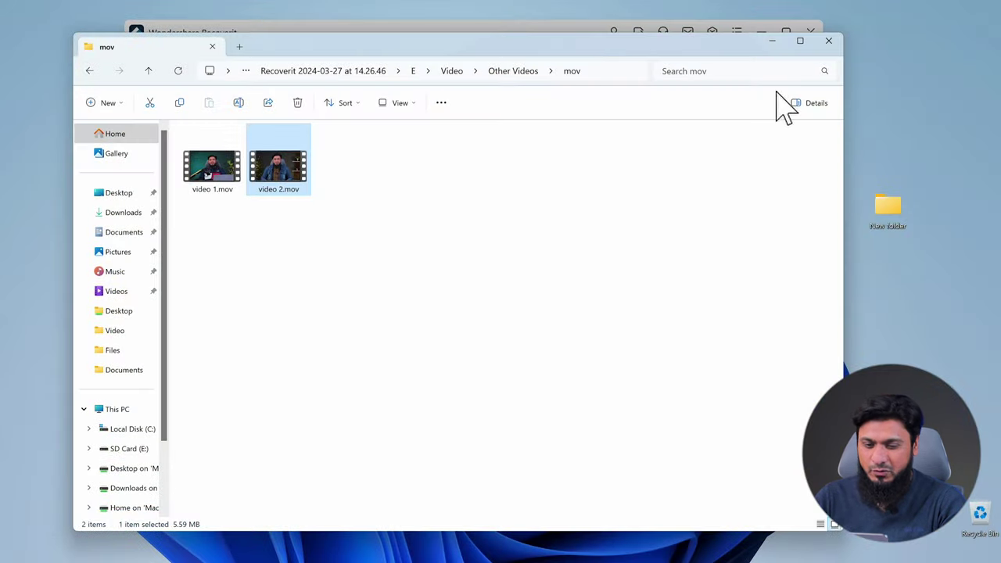
Go to the recovered Photo > Other Photos > png folder, view Pic1.png, Pic2.png and Pic3.png, and close the viewer and folder window
click(89, 71)
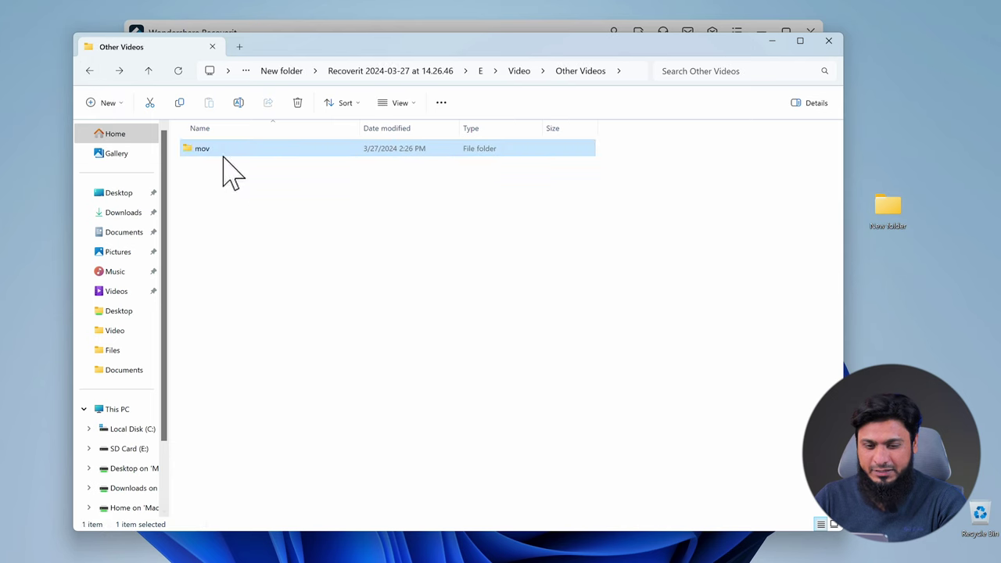
click(91, 72)
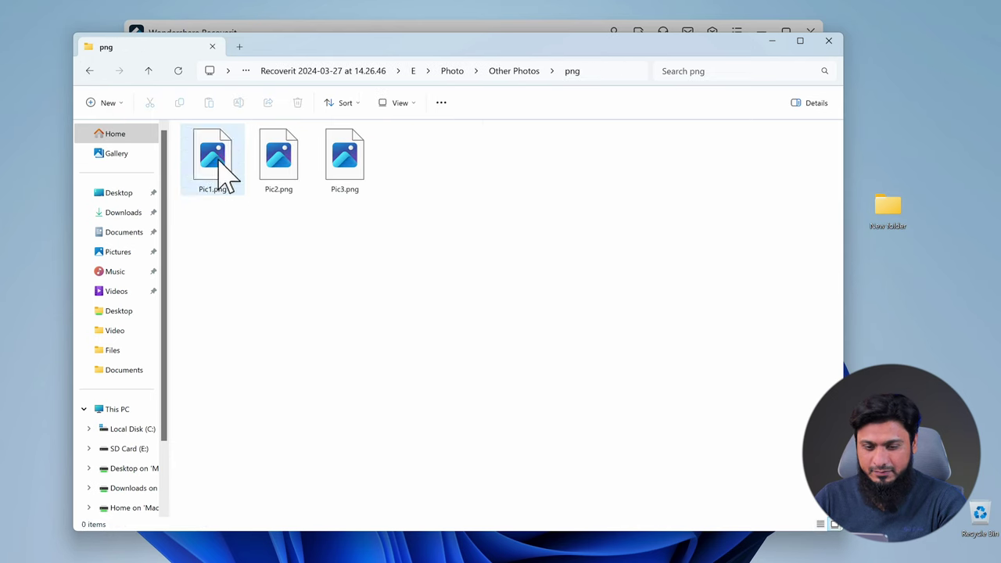
click(228, 180)
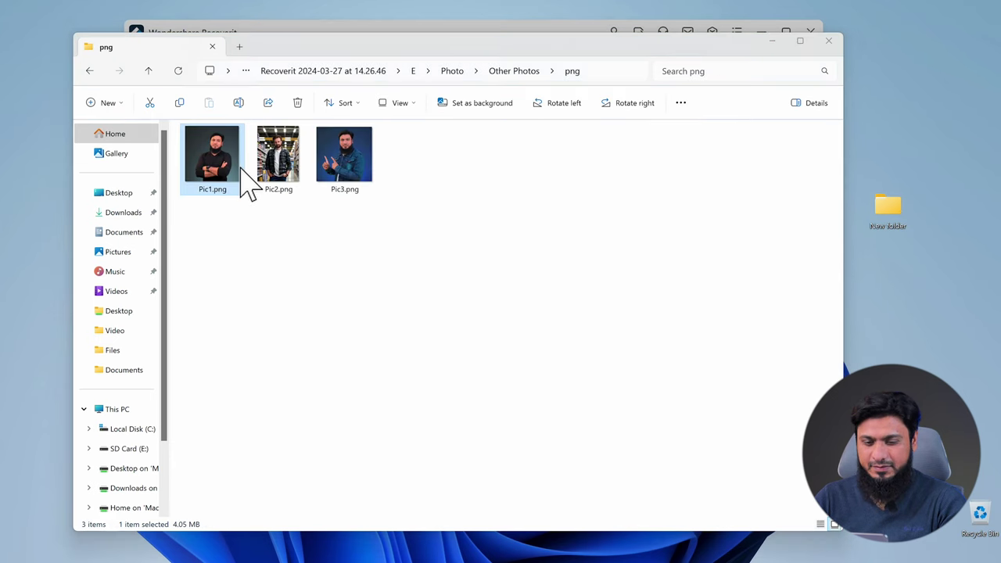
double_click(241, 175)
click(776, 258)
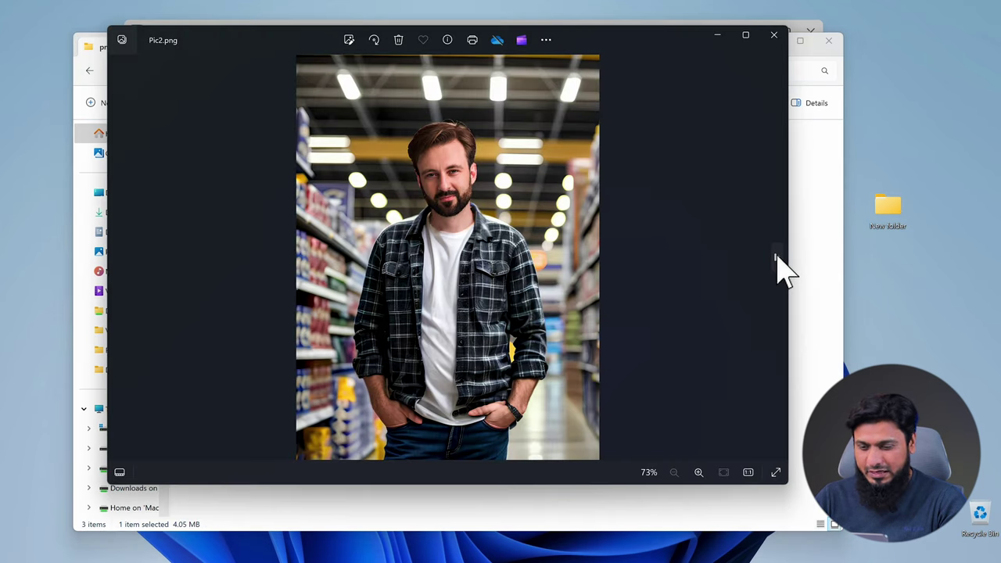
click(776, 258)
click(786, 86)
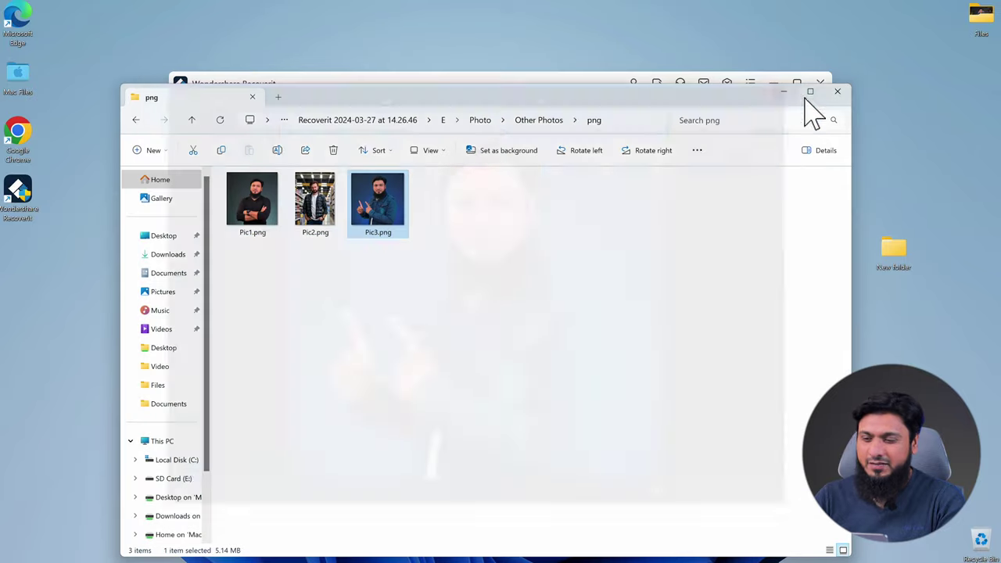
click(837, 92)
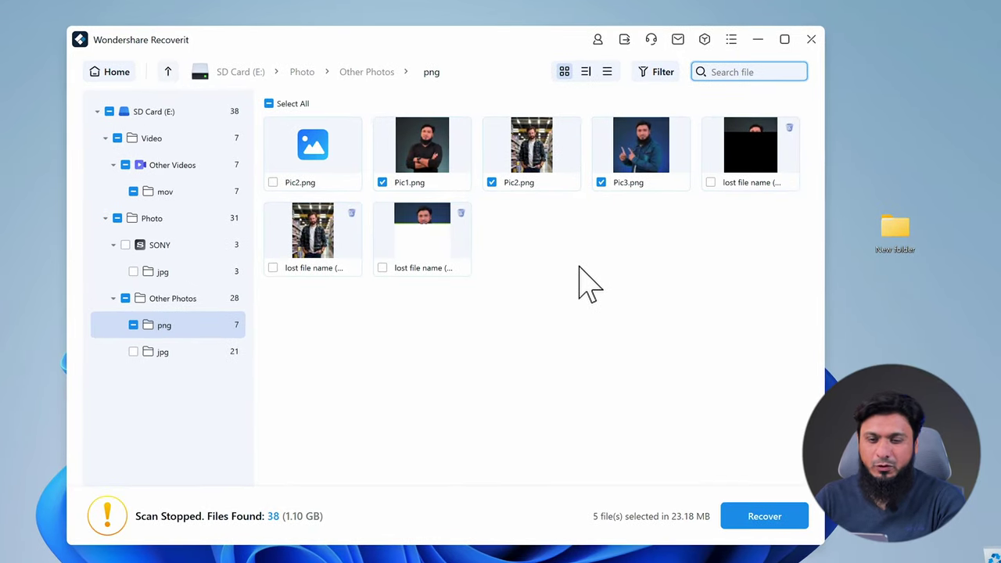
Show the scan result filters and look through the File Status, File Type, Date Modified, File Size and File Tag options
click(661, 72)
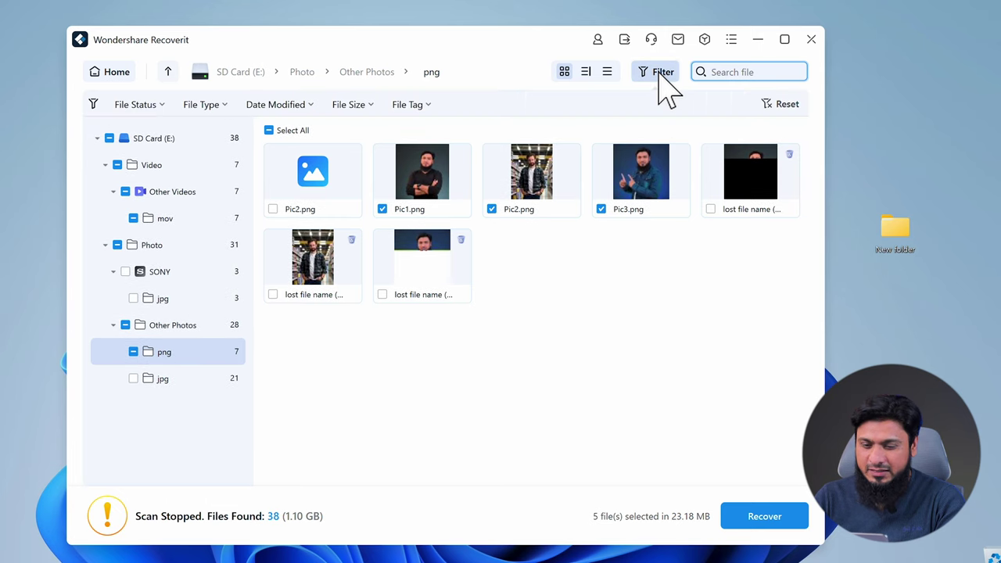
click(155, 111)
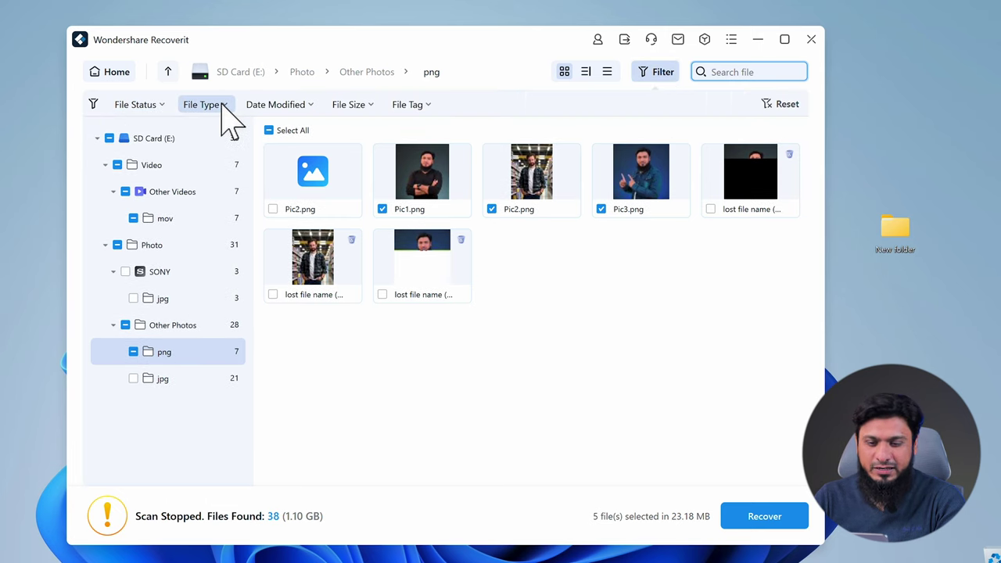
click(305, 108)
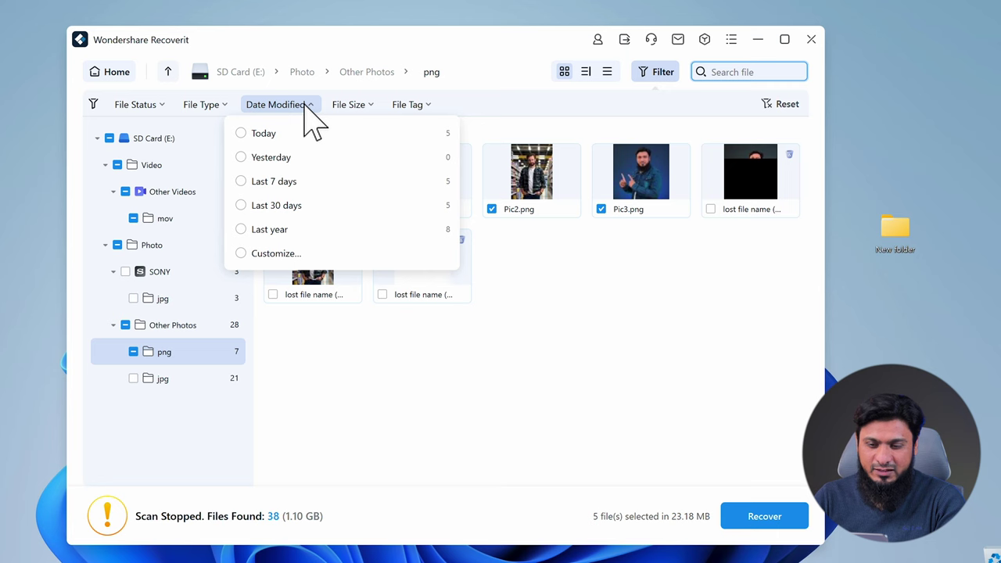
click(371, 108)
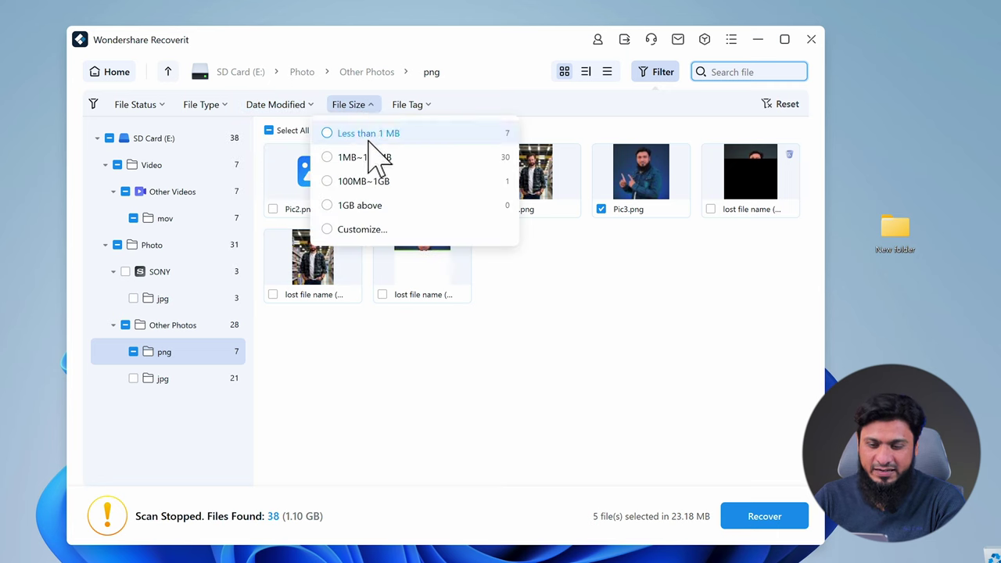
click(418, 107)
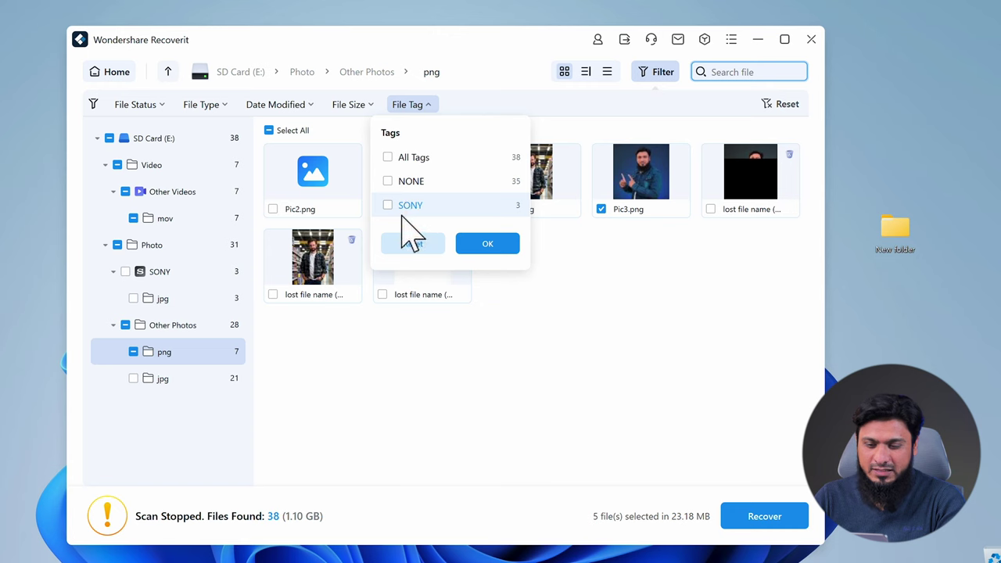
Compare the available layouts for the png files, including thumbnails and the detailed list with a preview pane
click(586, 72)
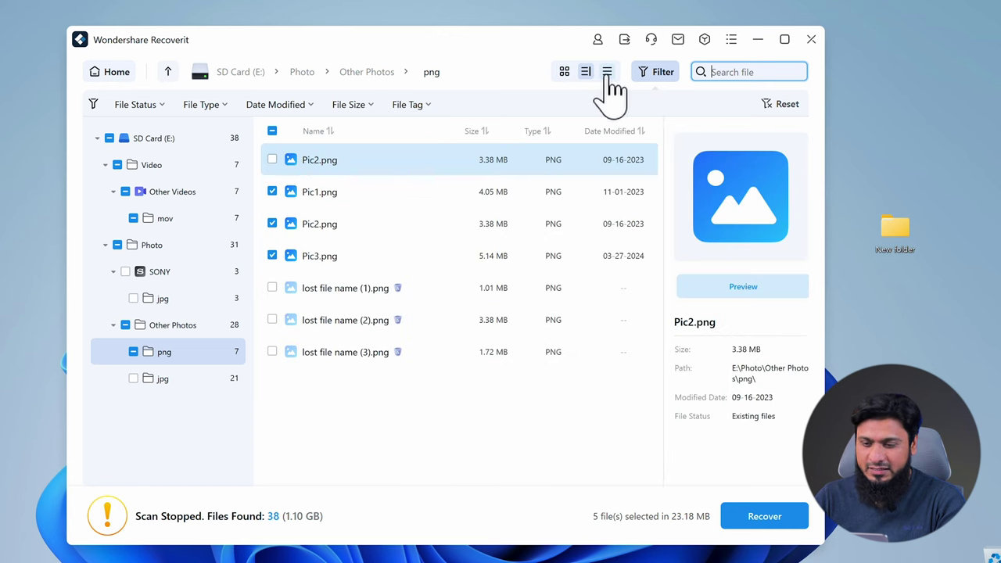
click(600, 71)
click(569, 71)
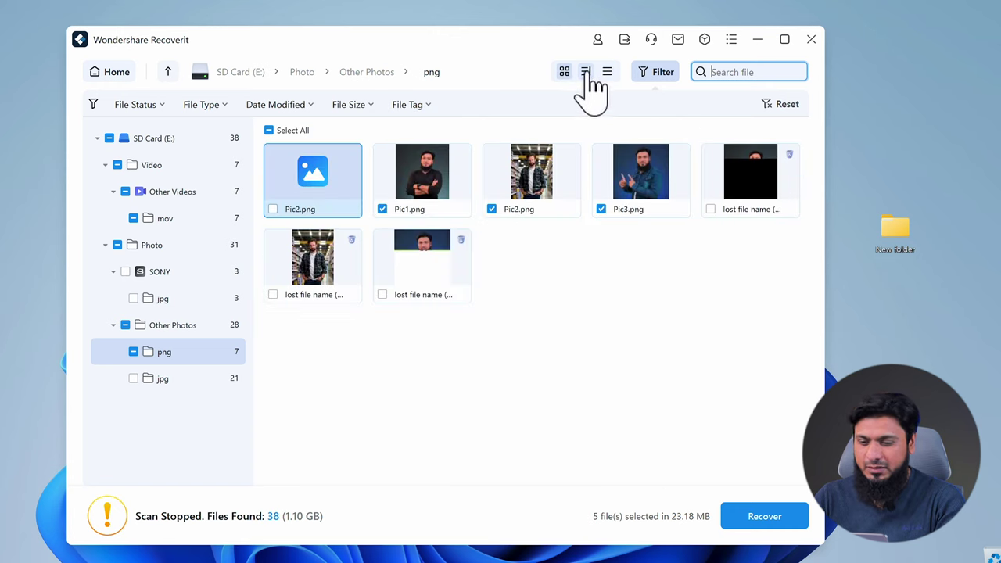
click(585, 71)
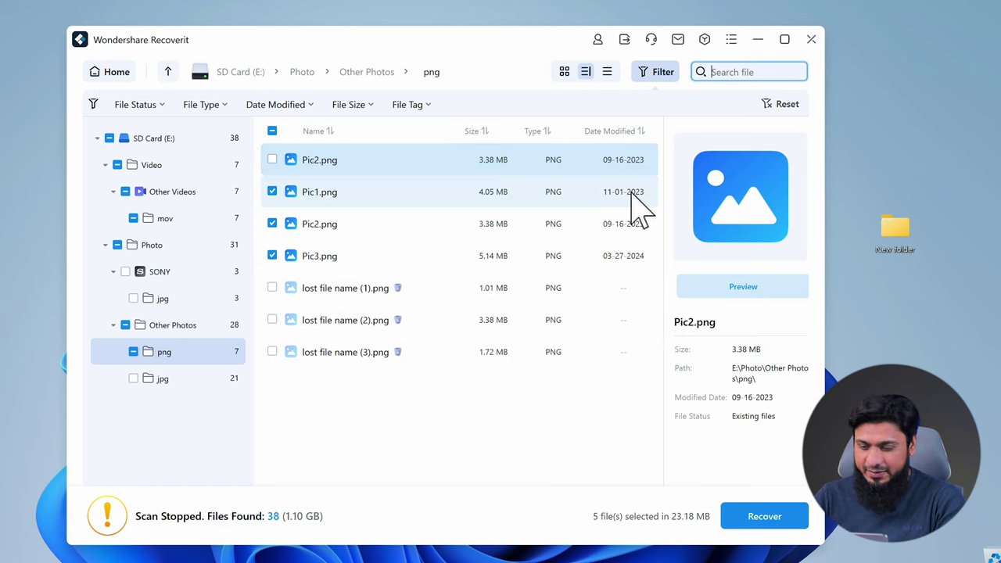
click(607, 73)
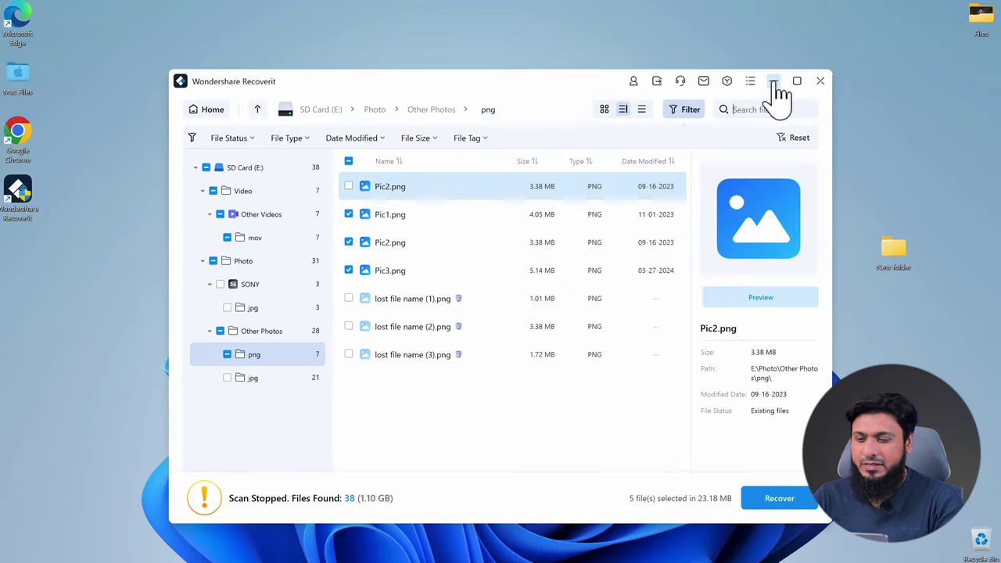
Minimize Recoverit, switch to its website in Chrome, open the purchase page and examine the Premium and Standard plan prices for Individuals
click(773, 81)
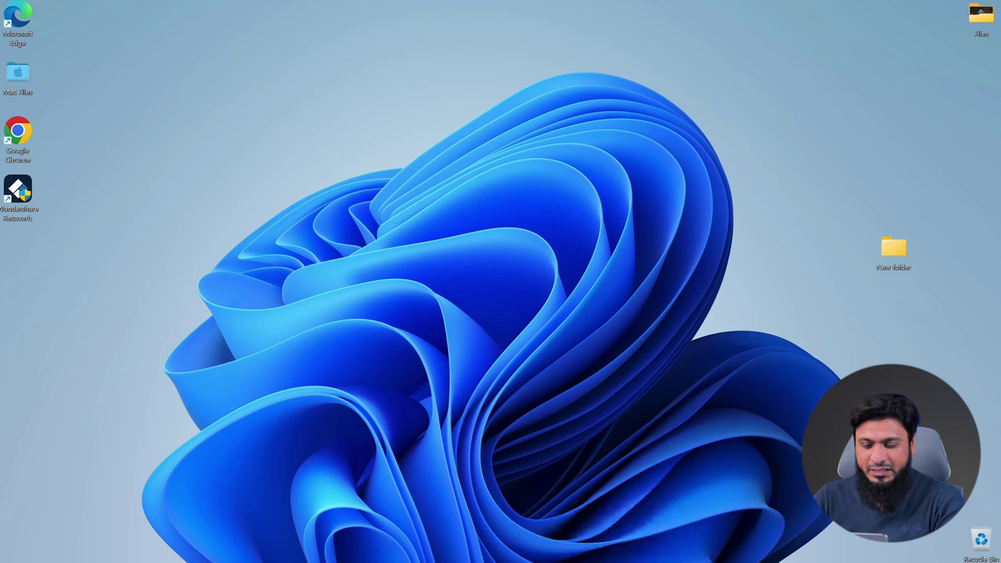
key(alt+Tab)
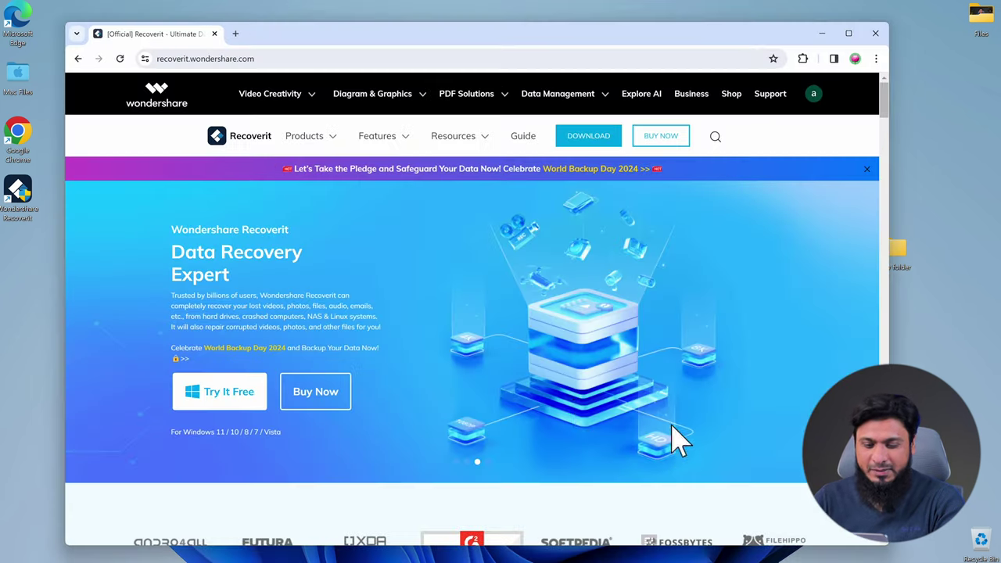
click(312, 401)
scroll(592, 352, down, 3)
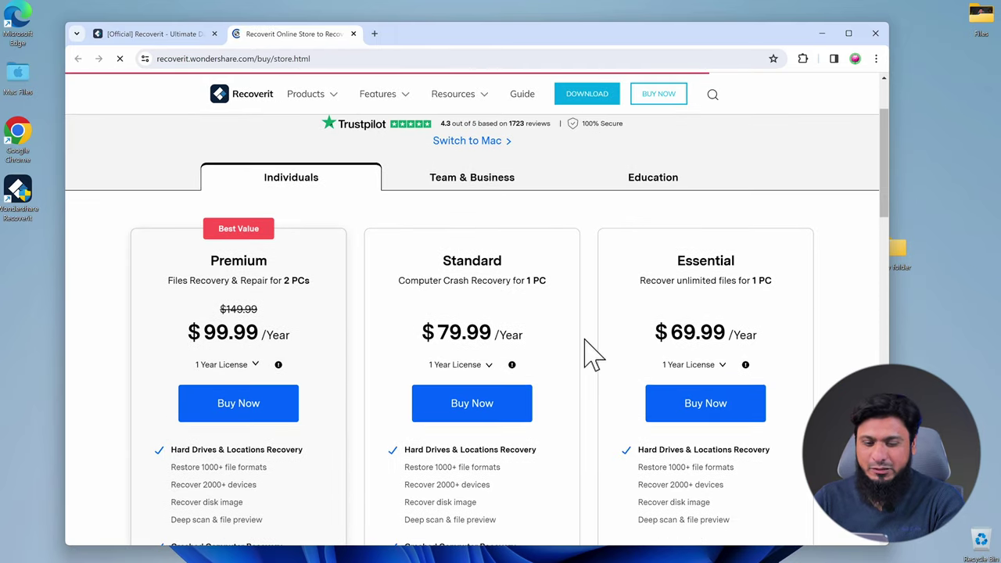
scroll(591, 353, down, 1)
drag(206, 288, 478, 286)
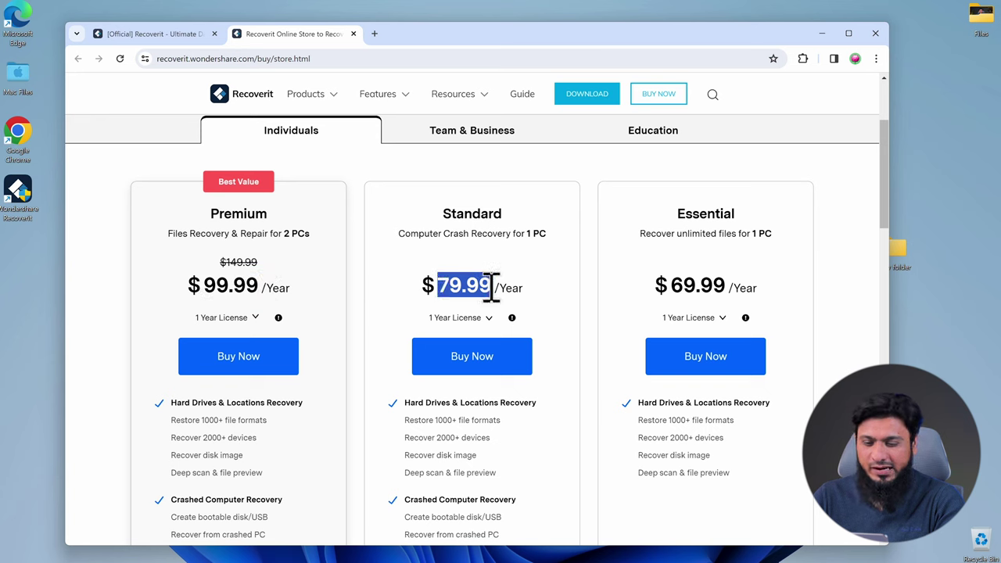